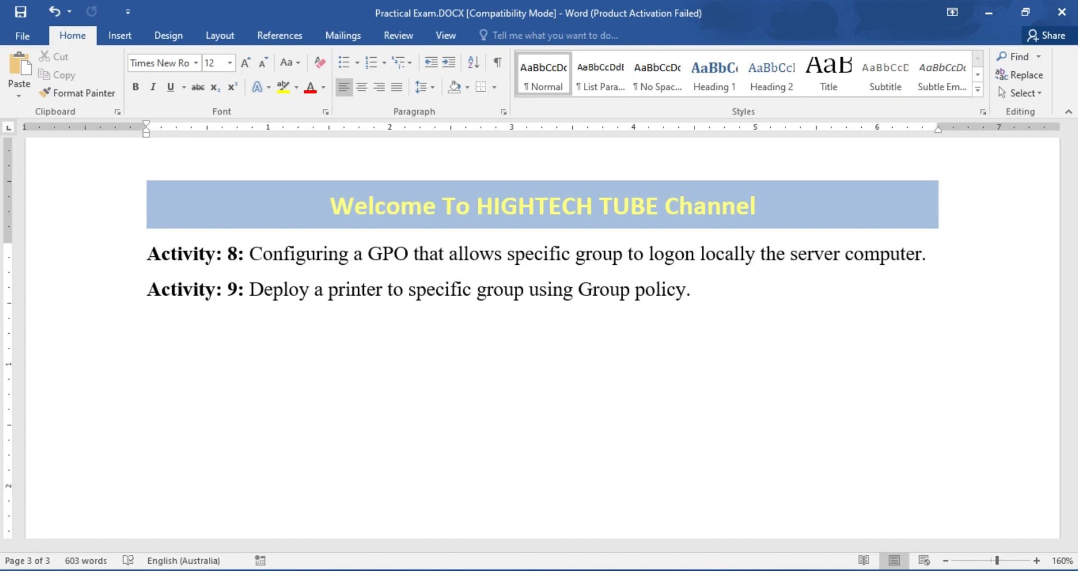
# Bring the Server 2012 virtual machine window to the front from the VMware taskbar previews
pyautogui.click(319, 570)
pyautogui.click(466, 496)
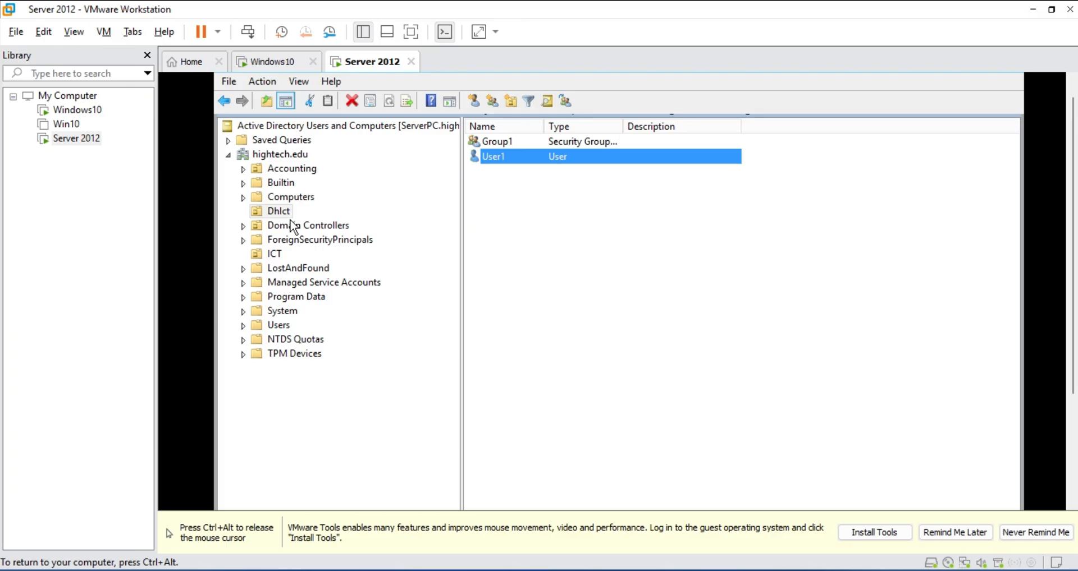
# Try signing in to Server 2012 as hightech\User1 with the test user's password
pyautogui.hotkey('ctrl', 'alt')
pyautogui.click(312, 112)
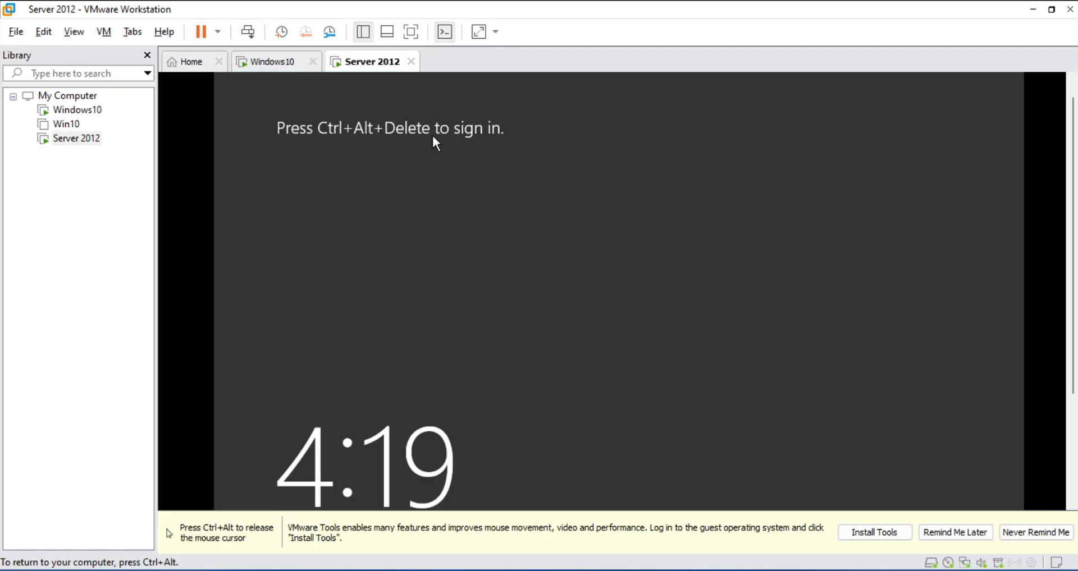
pyautogui.hotkey('ctrl', 'alt')
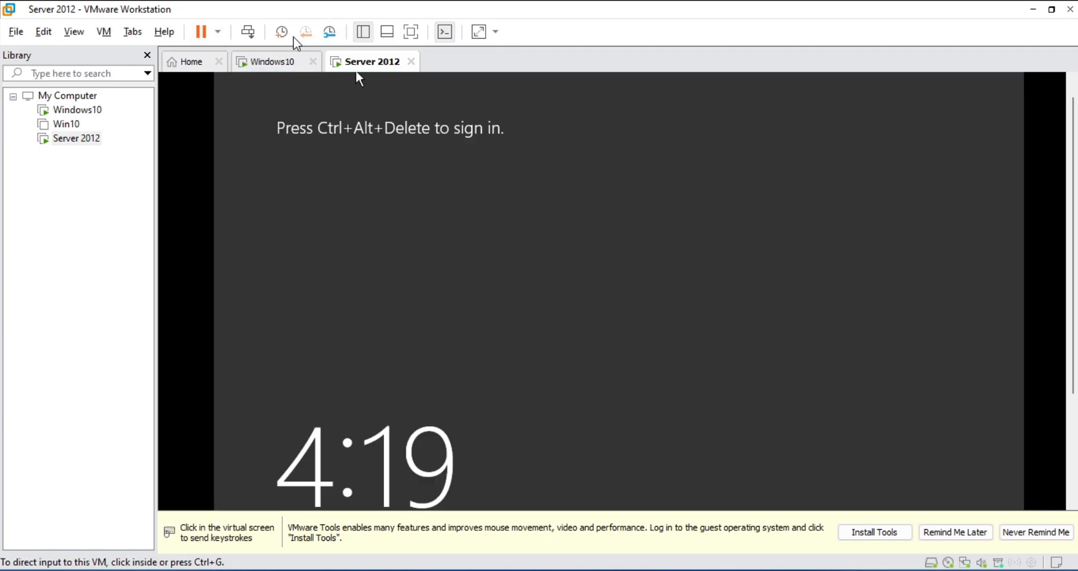
pyautogui.click(248, 32)
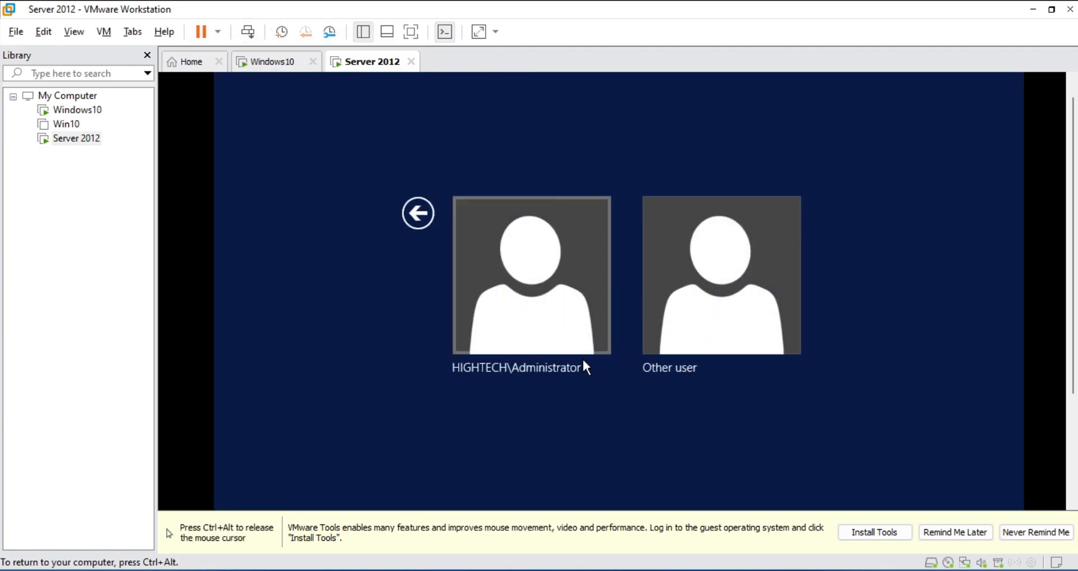
pyautogui.click(696, 344)
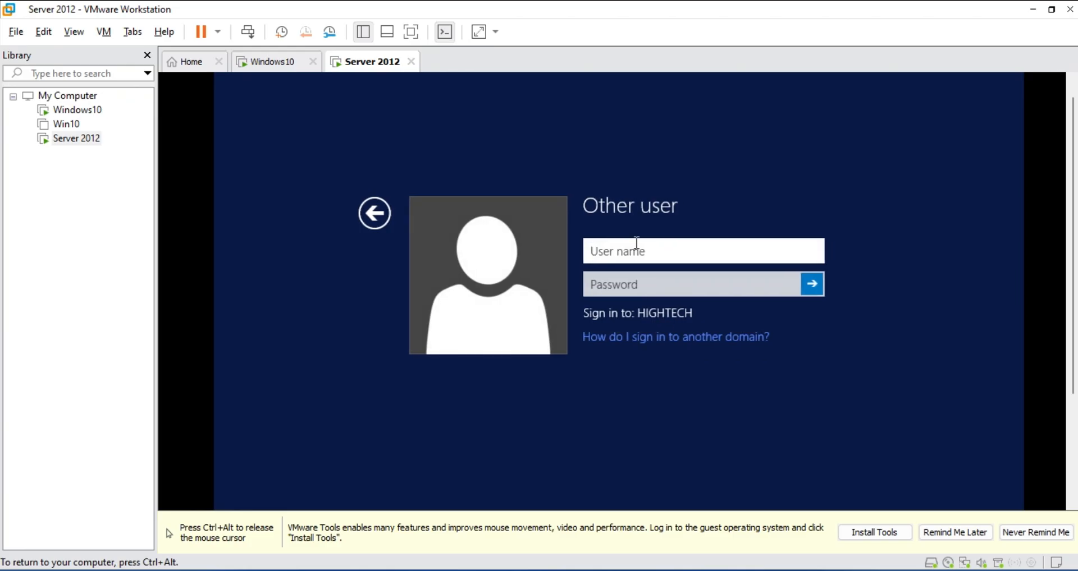
pyautogui.write('hightech\\U')
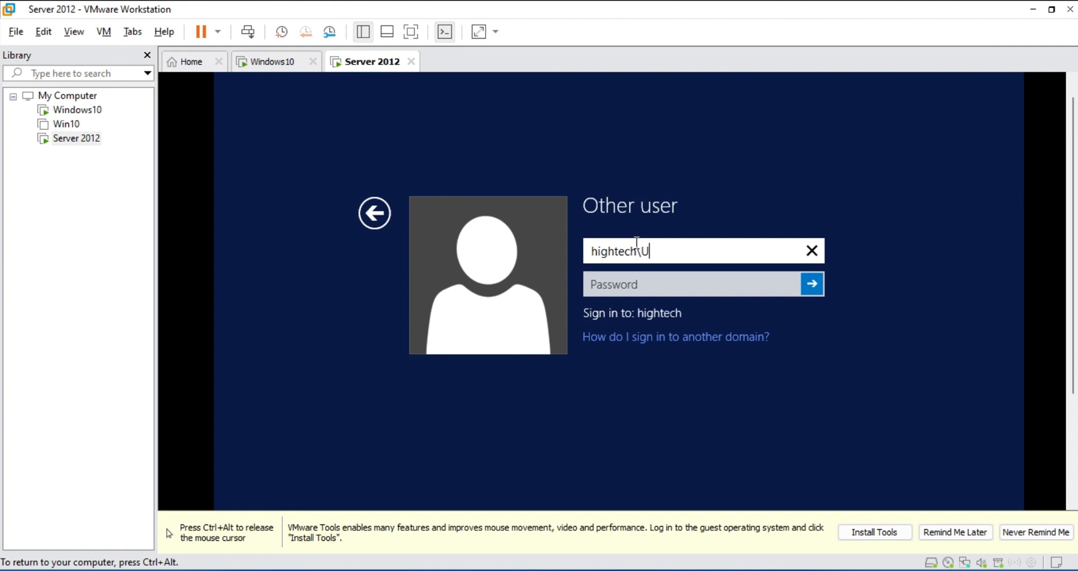
pyautogui.write('ser1')
pyautogui.click(649, 288)
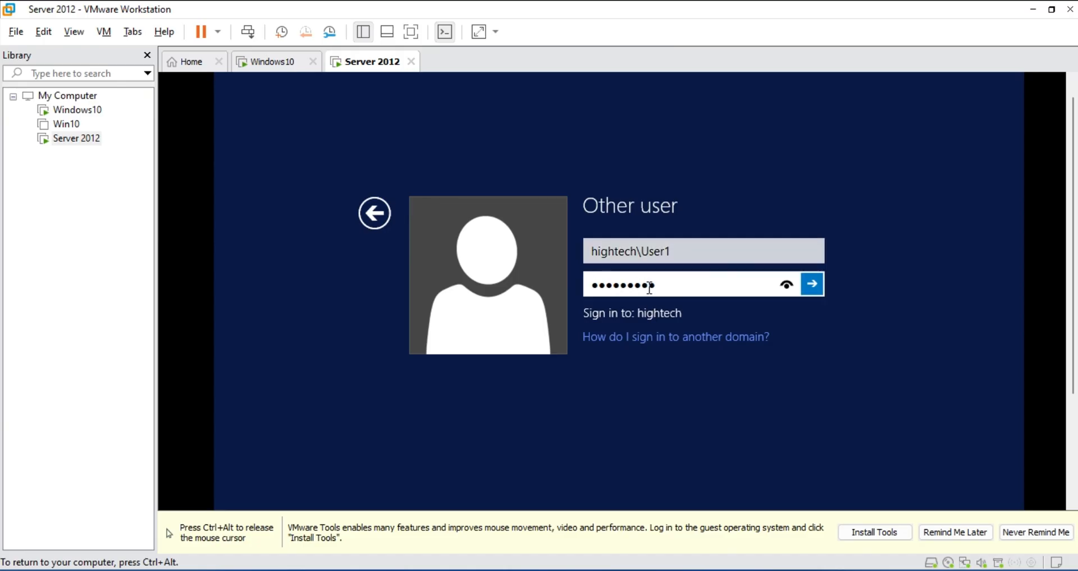
pyautogui.click(821, 287)
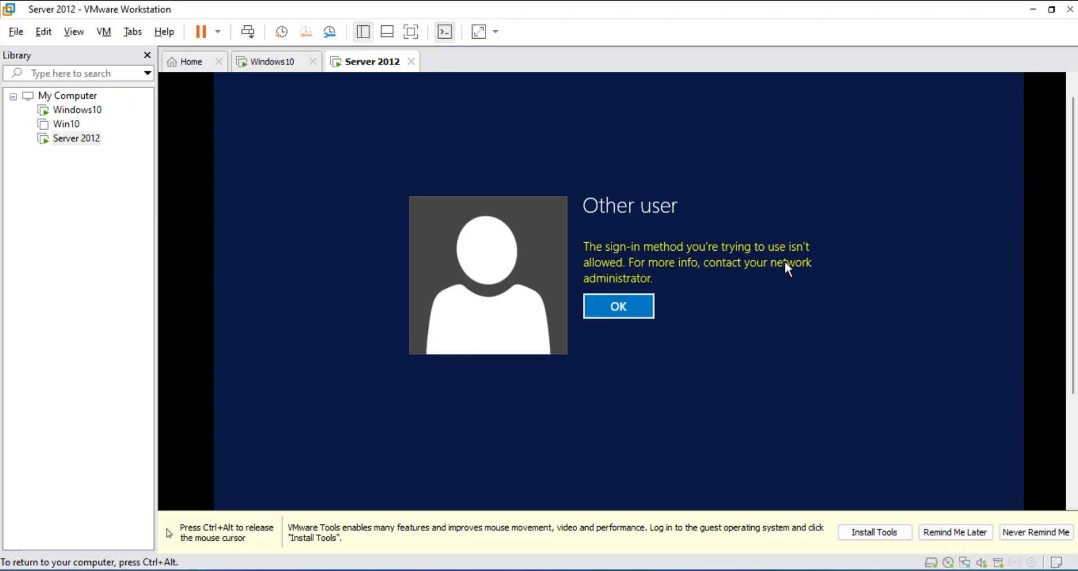
# Dismiss the sign-in refusal and sign back in as the domain Administrator with the admin password
pyautogui.click(628, 311)
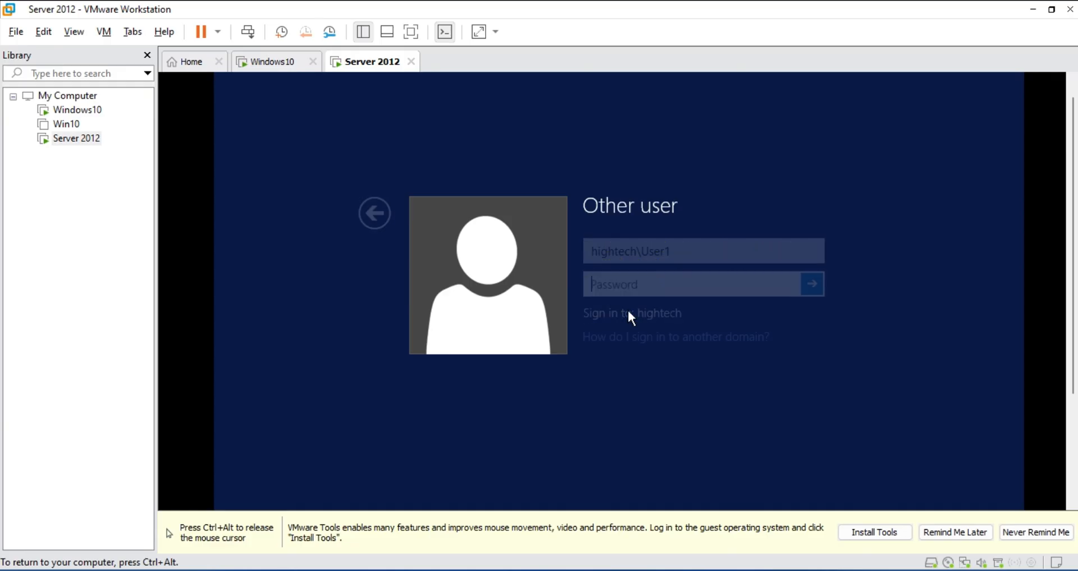
pyautogui.click(375, 213)
pyautogui.click(515, 252)
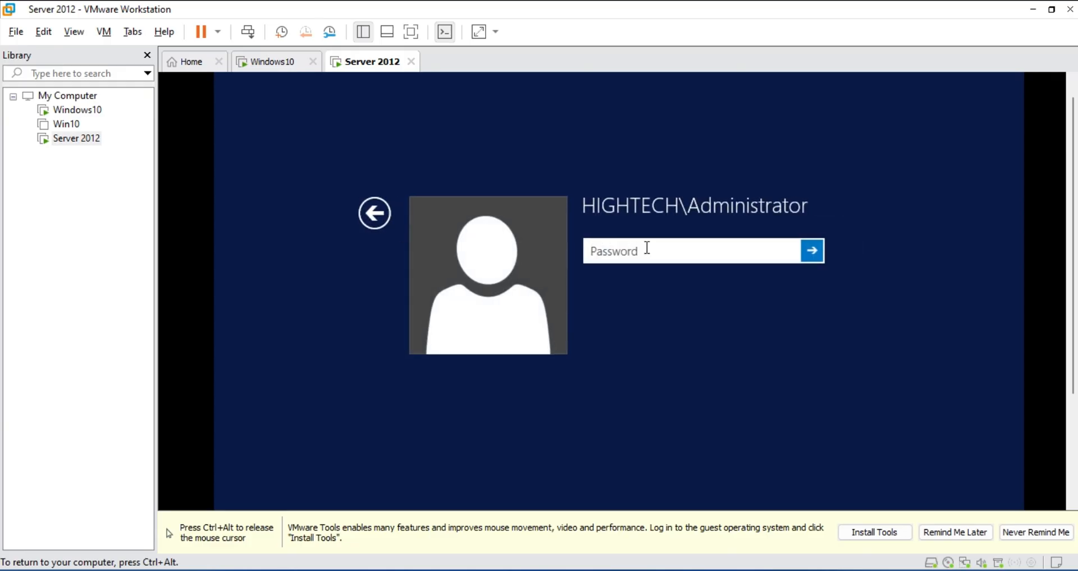
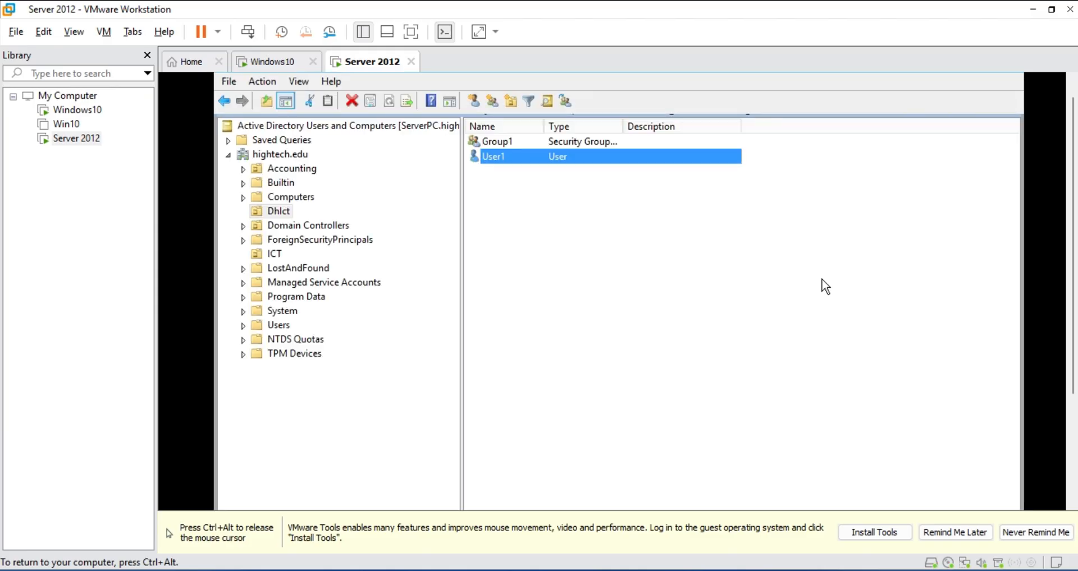
# Close Active Directory Users and Computers and launch Group Policy Management from Tools
pyautogui.hotkey('ctrl', 'alt')
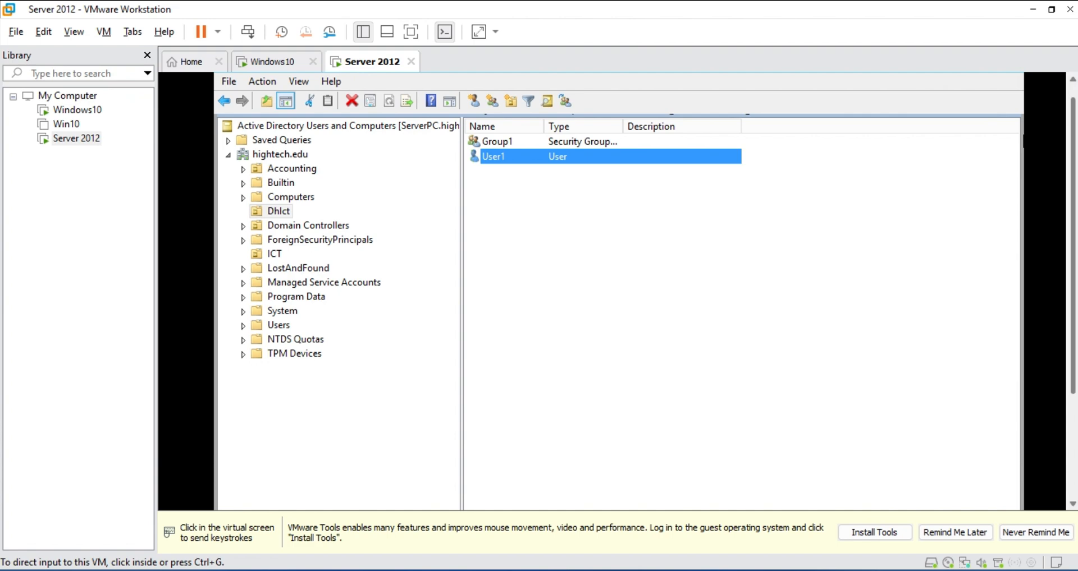
pyautogui.scroll(1, 1016, 79)
pyautogui.click(1014, 80)
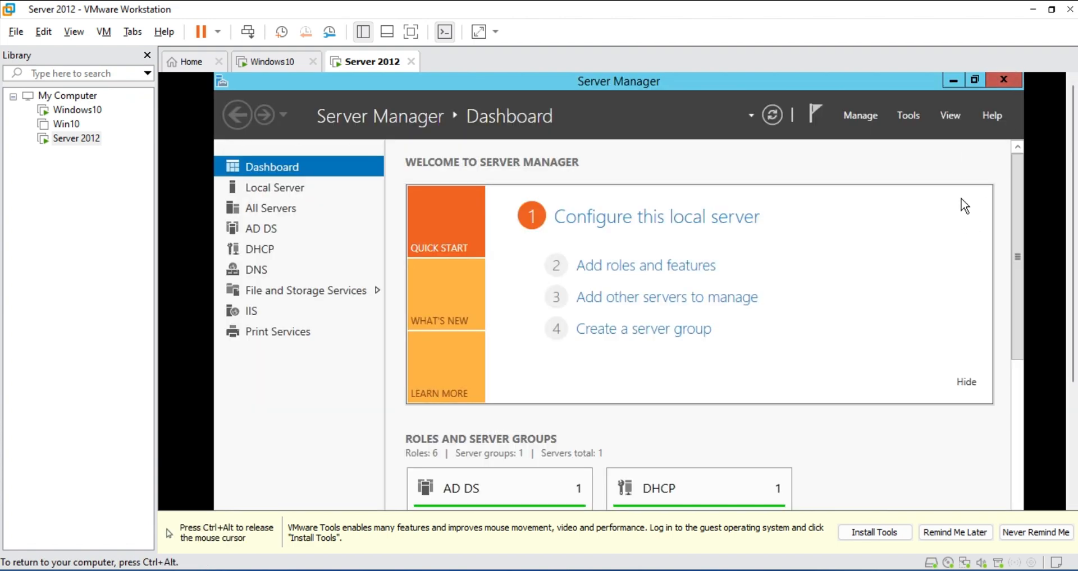
pyautogui.click(907, 115)
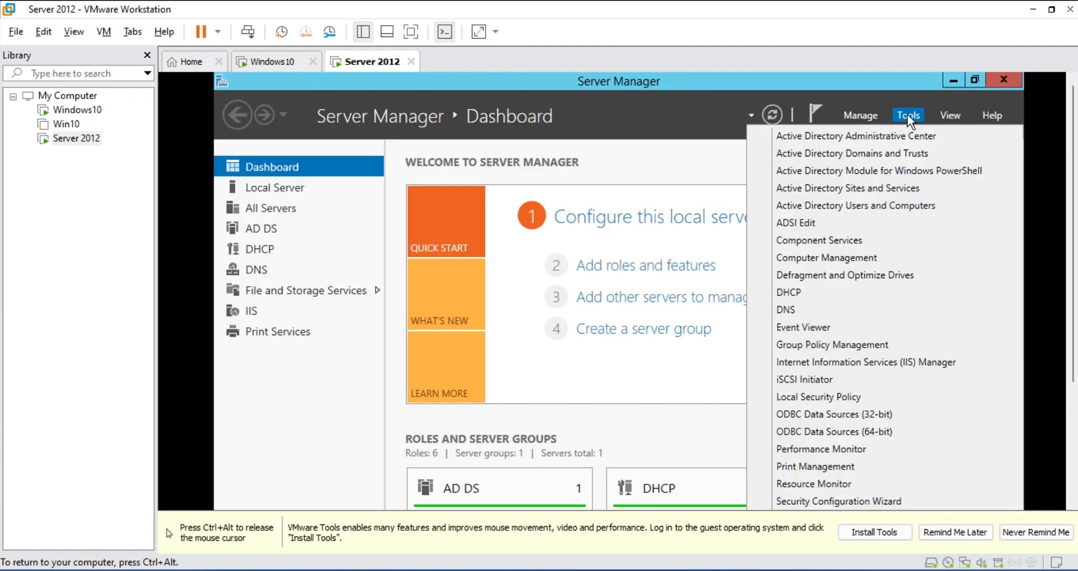
pyautogui.click(873, 343)
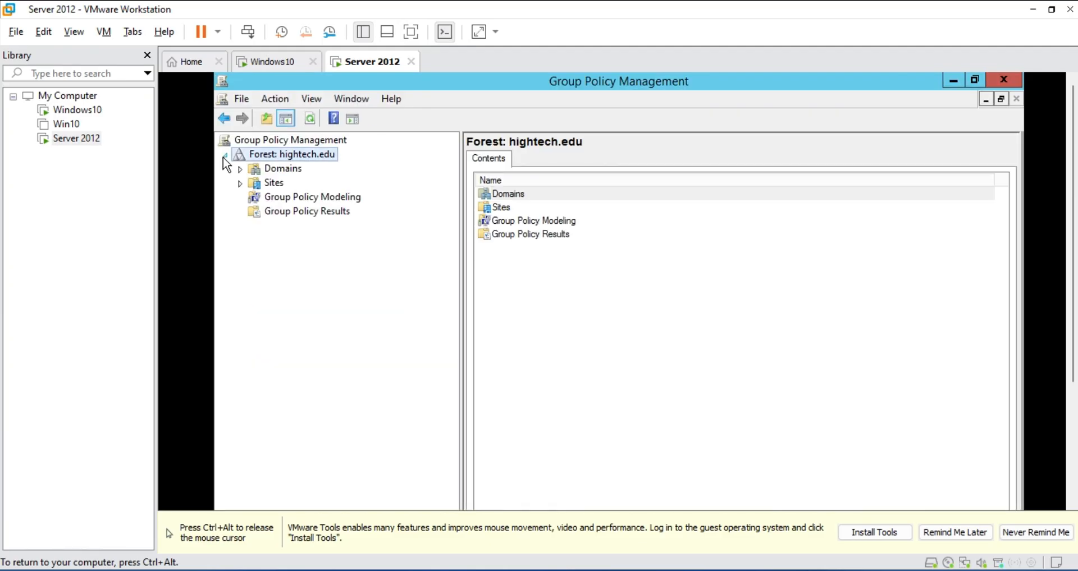
# Edit the Default Domain Controllers Policy under hightech.edu > Domain Controllers
pyautogui.click(239, 168)
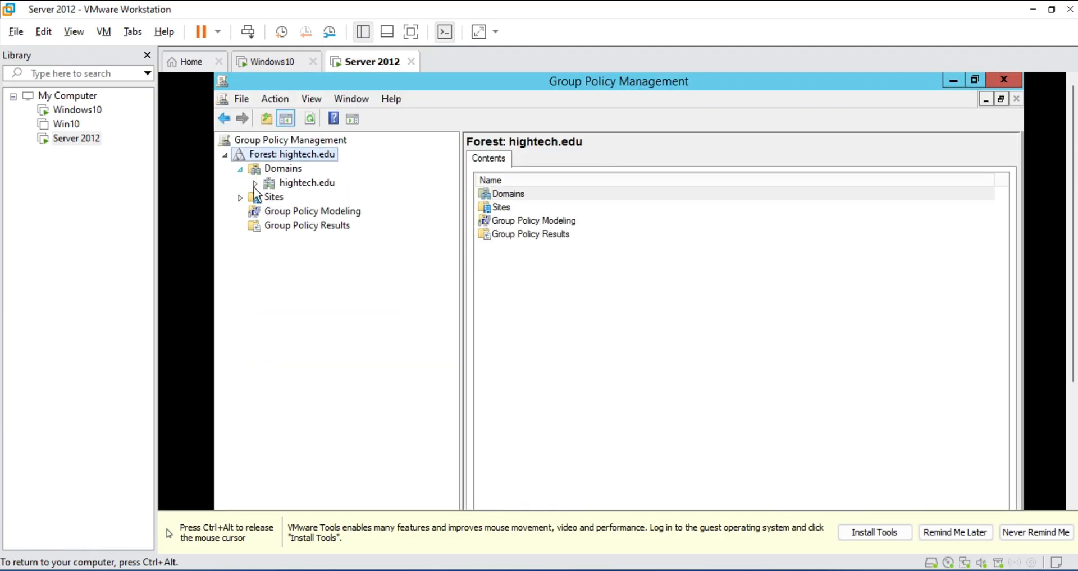
pyautogui.click(255, 183)
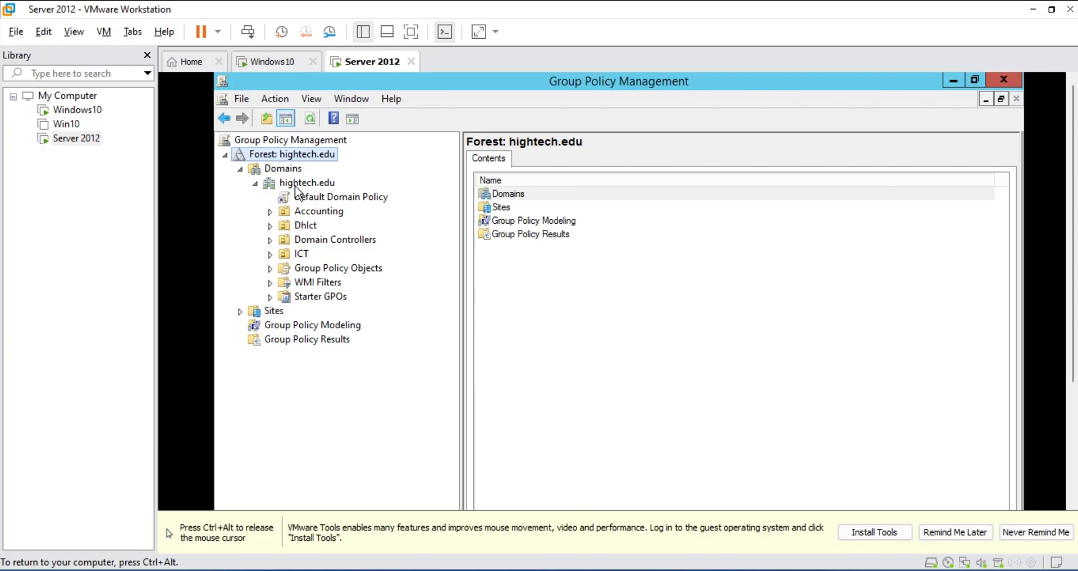
pyautogui.click(270, 241)
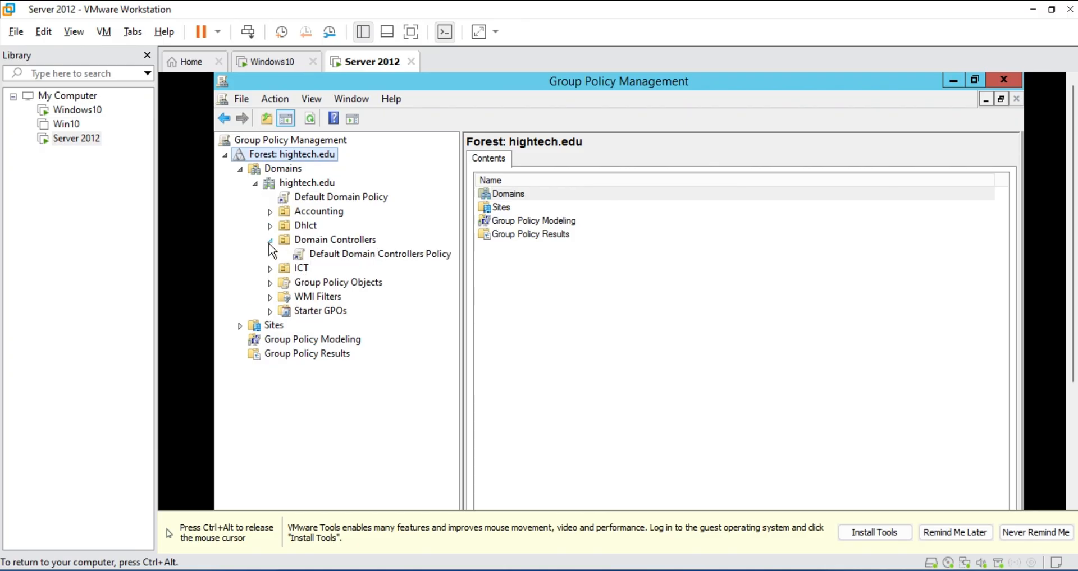
pyautogui.click(363, 259)
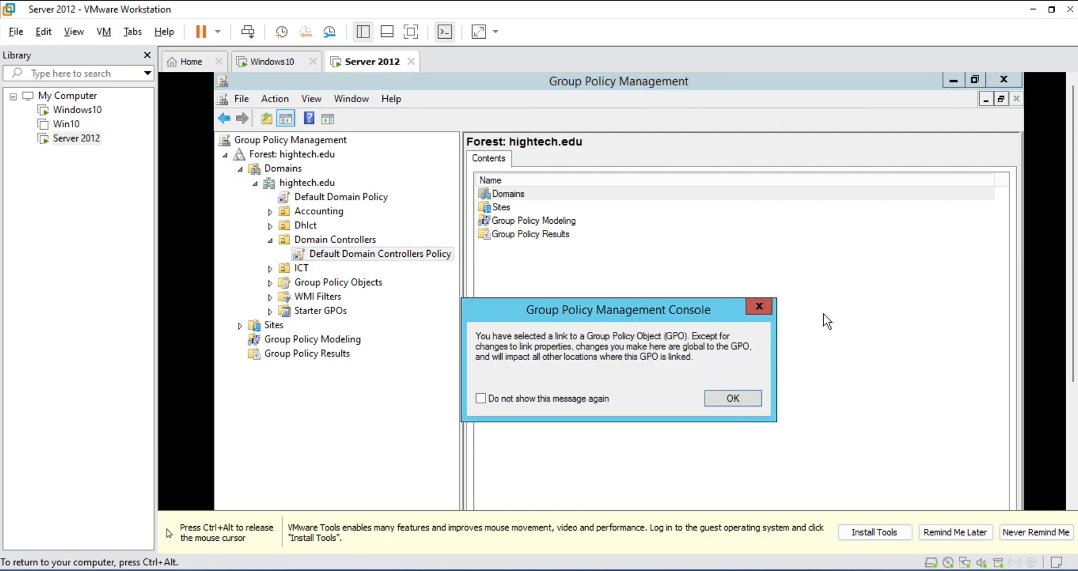
pyautogui.click(770, 307)
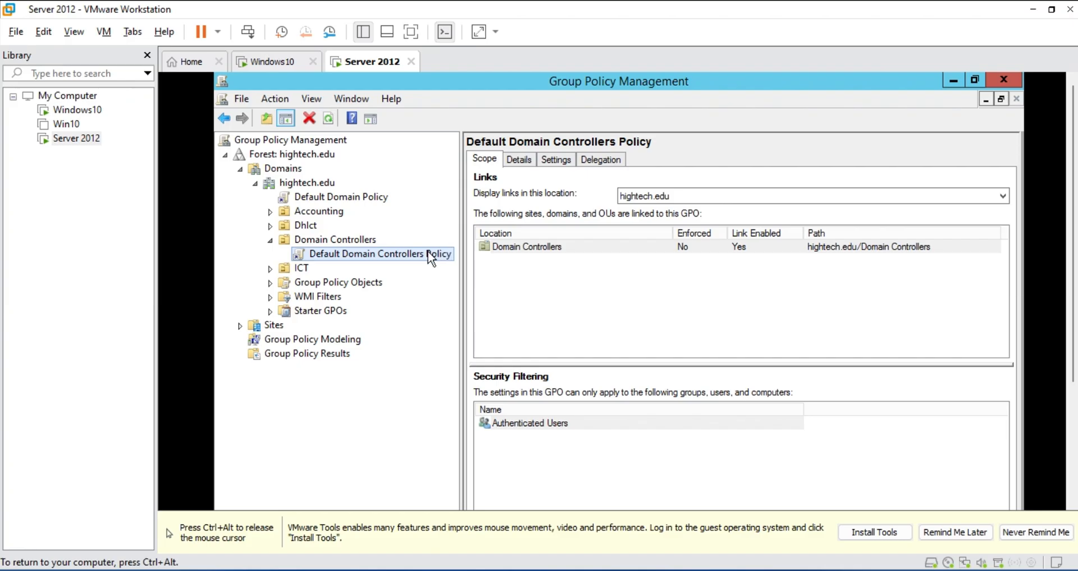
pyautogui.rightClick(431, 254)
pyautogui.click(446, 263)
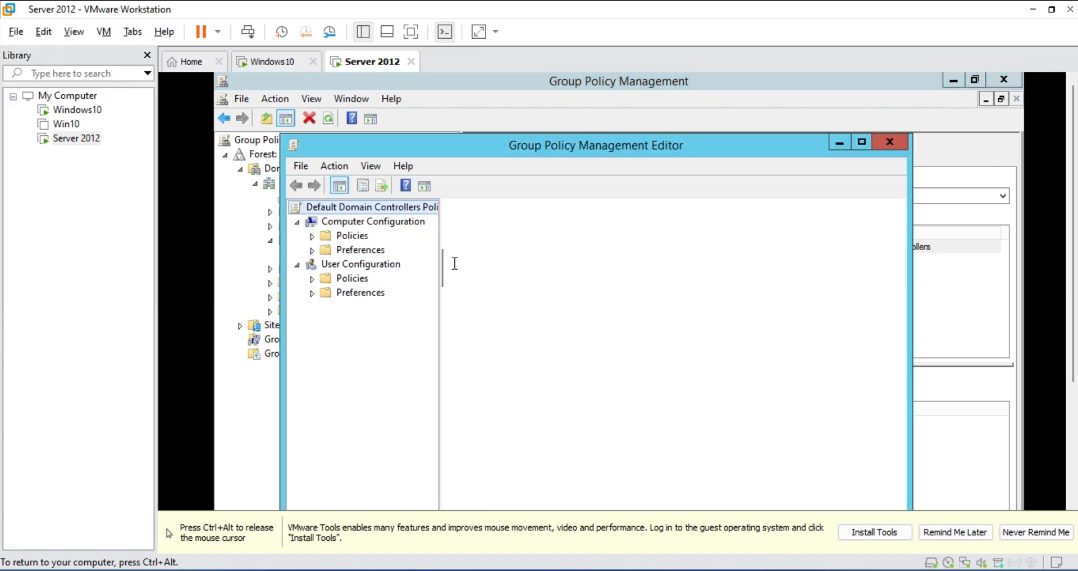
# Drill into Security Settings > Local Policies > User Rights Assignment and select Allow log on locally
pyautogui.click(313, 236)
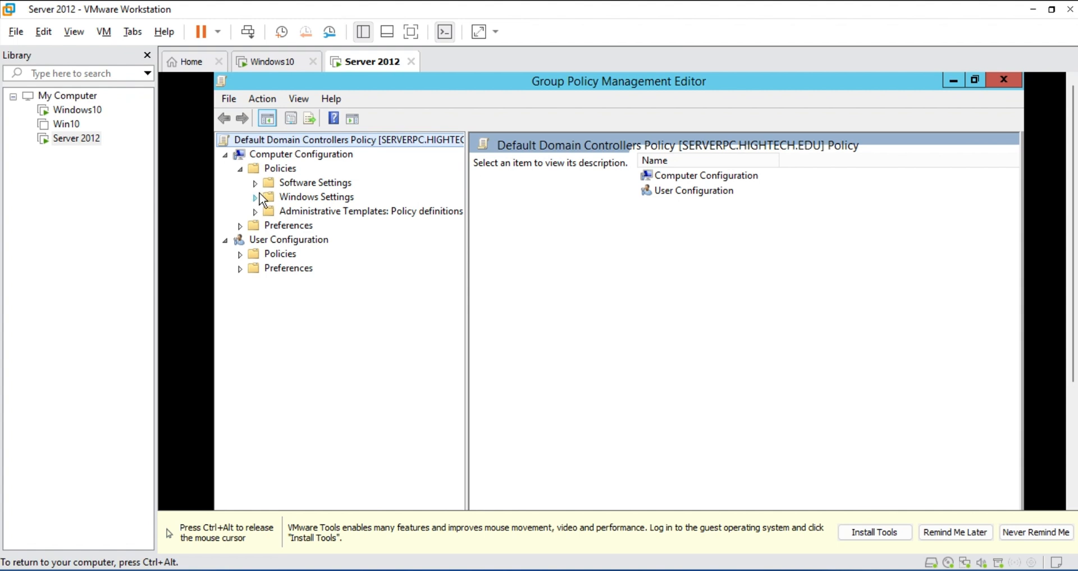
pyautogui.click(257, 197)
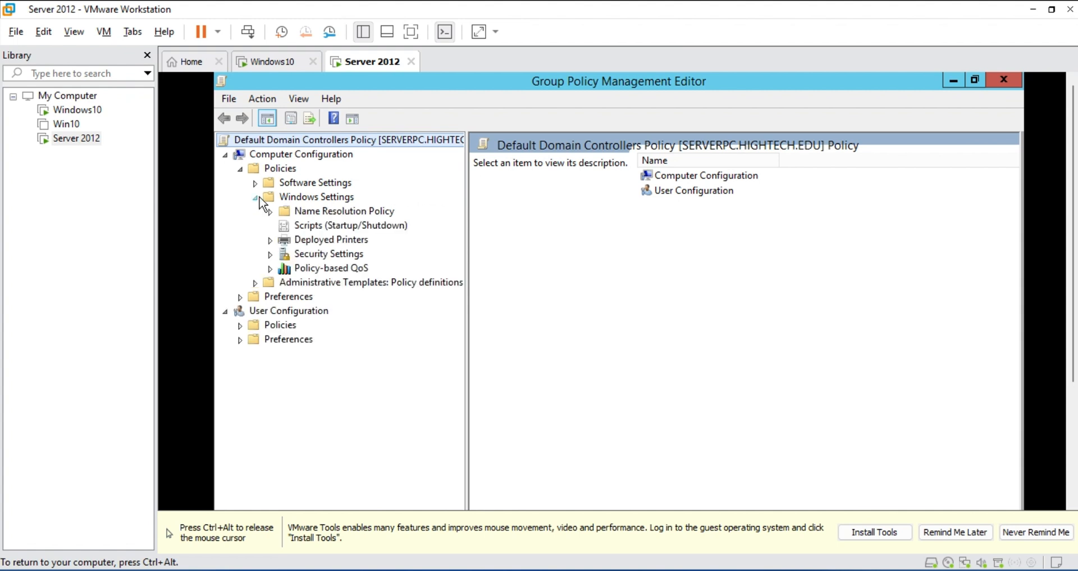
pyautogui.click(270, 256)
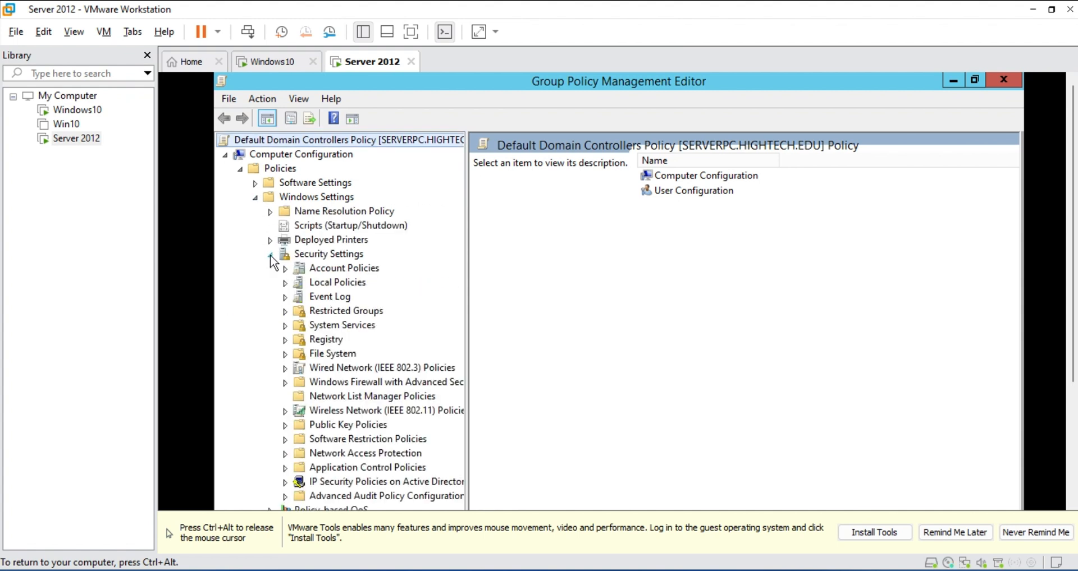
pyautogui.click(287, 282)
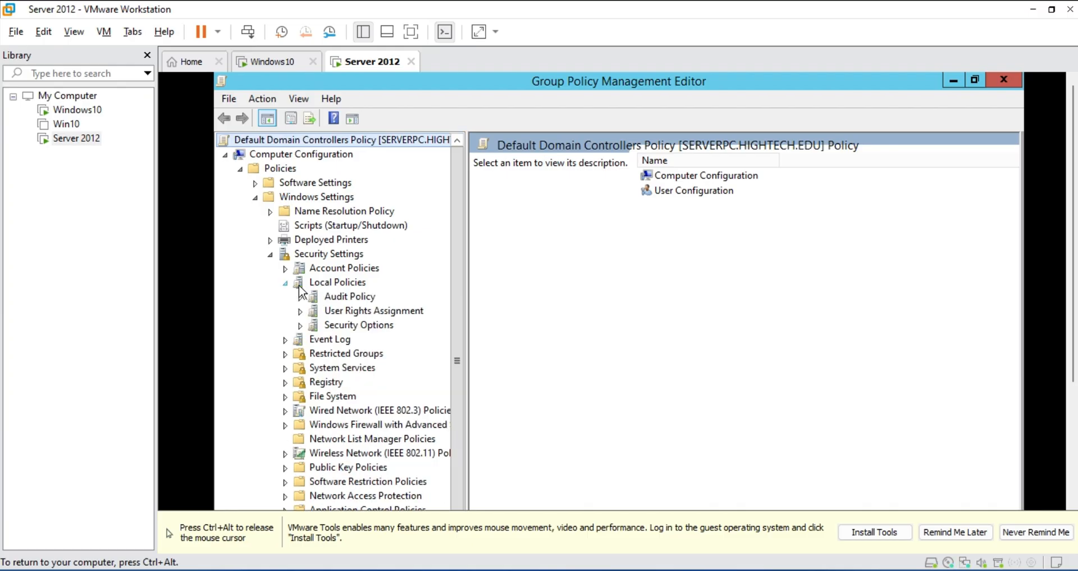
pyautogui.click(358, 316)
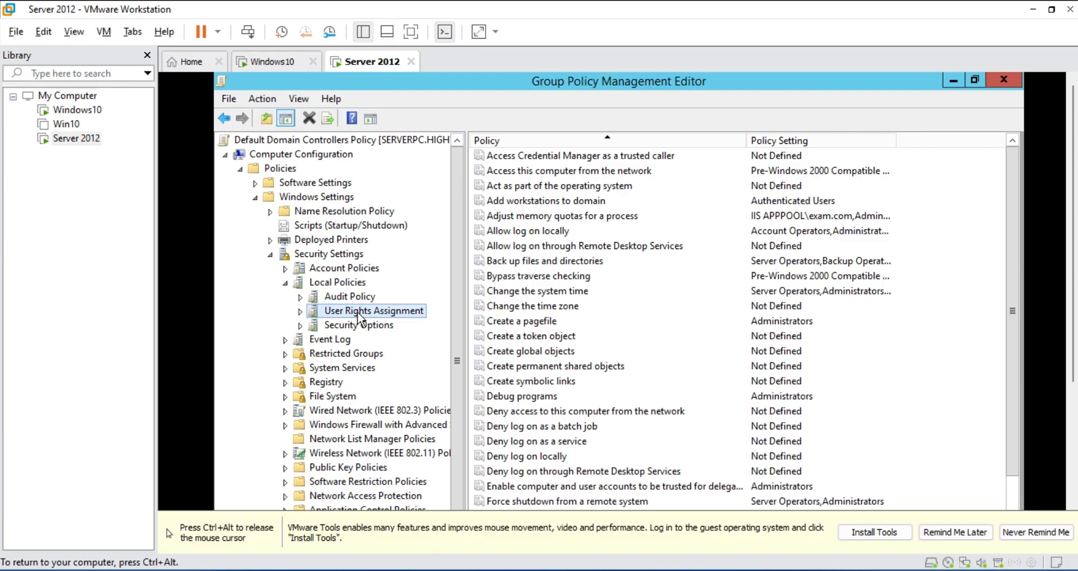
pyautogui.click(509, 232)
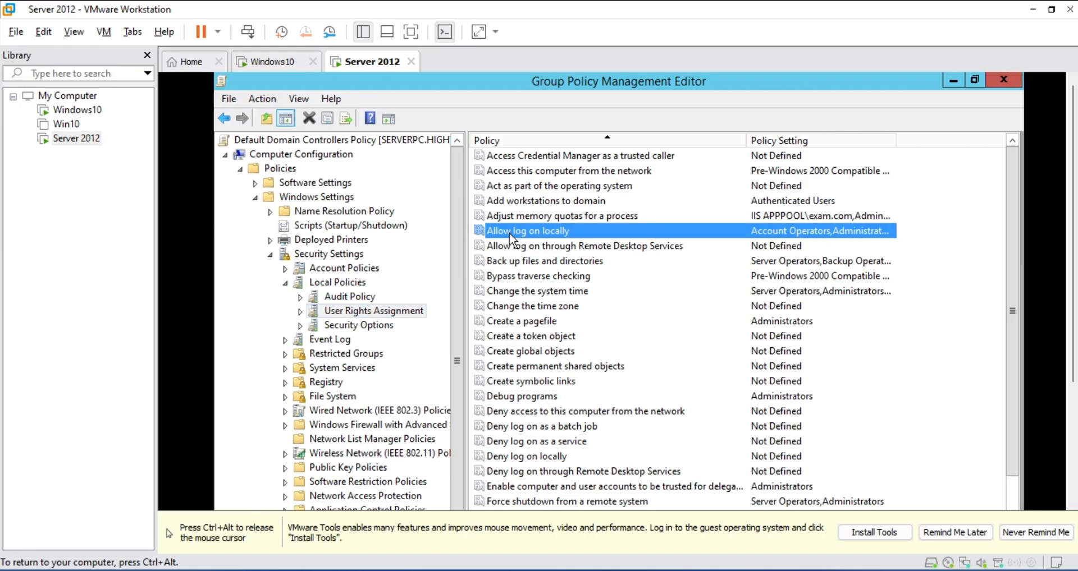
# Add HIGHTECH\Group1, found by searching 'gro', to the Allow log on locally policy
pyautogui.doubleClick(510, 232)
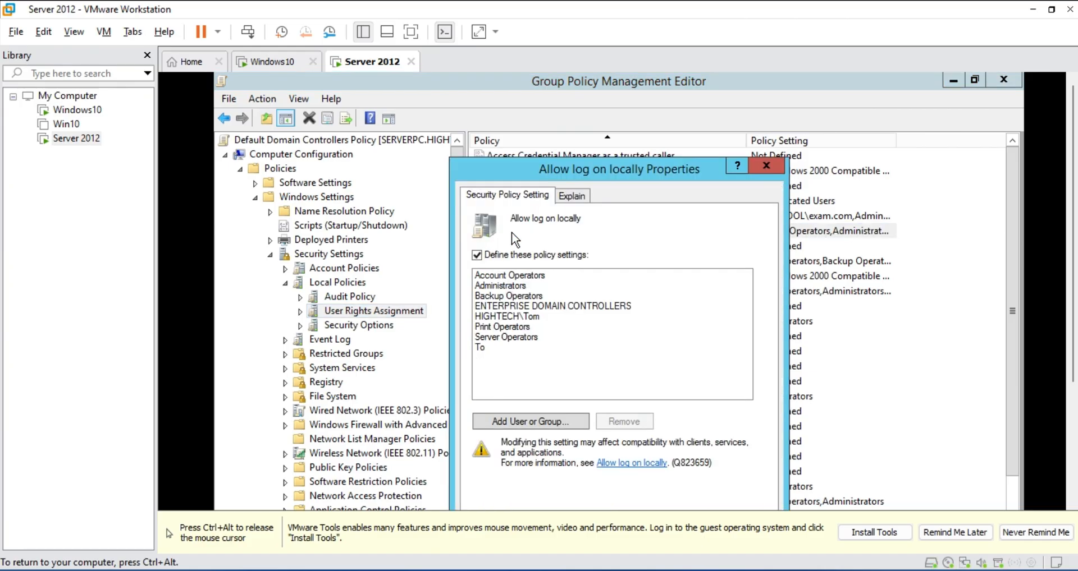
pyautogui.click(521, 424)
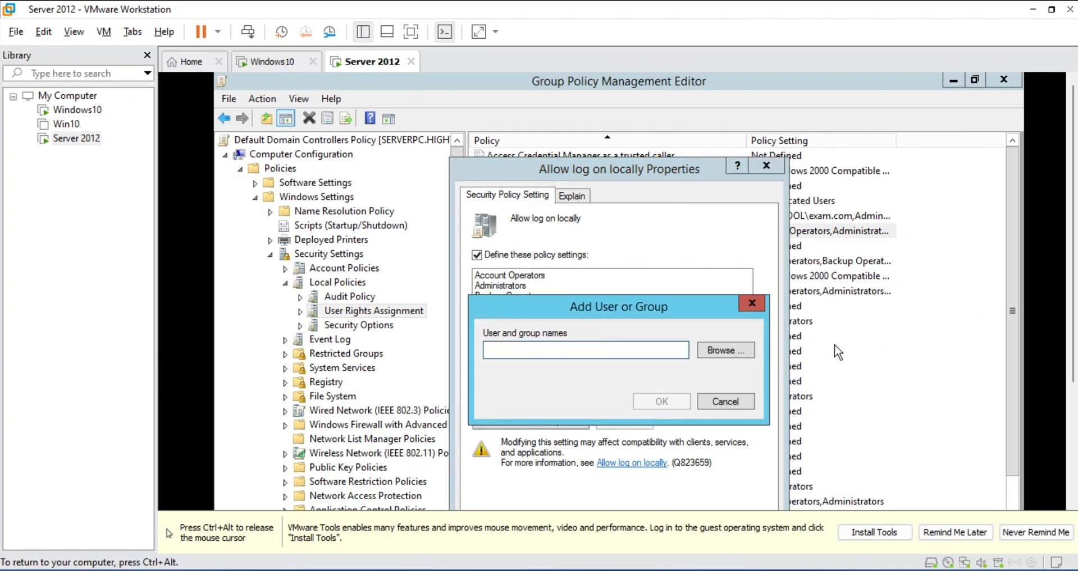
pyautogui.write('g')
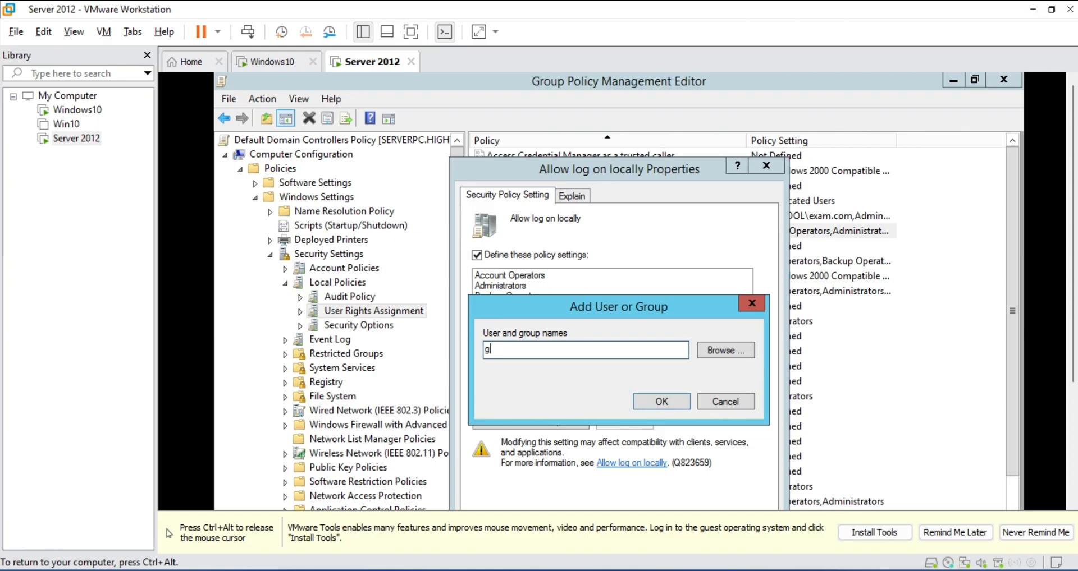
pyautogui.write('ro')
pyautogui.click(720, 350)
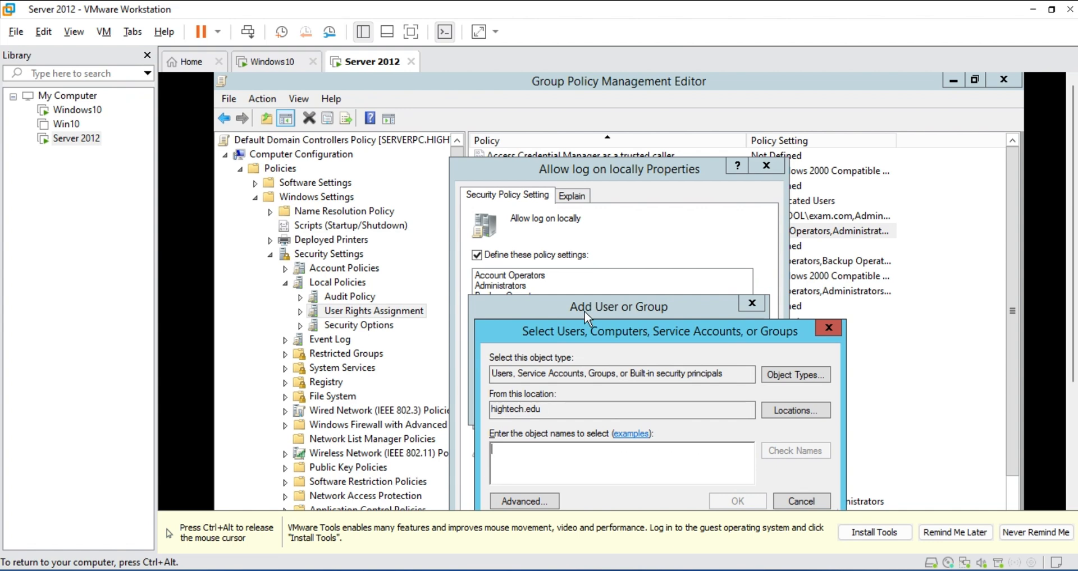
pyautogui.moveTo(584, 334); pyautogui.dragTo(587, 193)
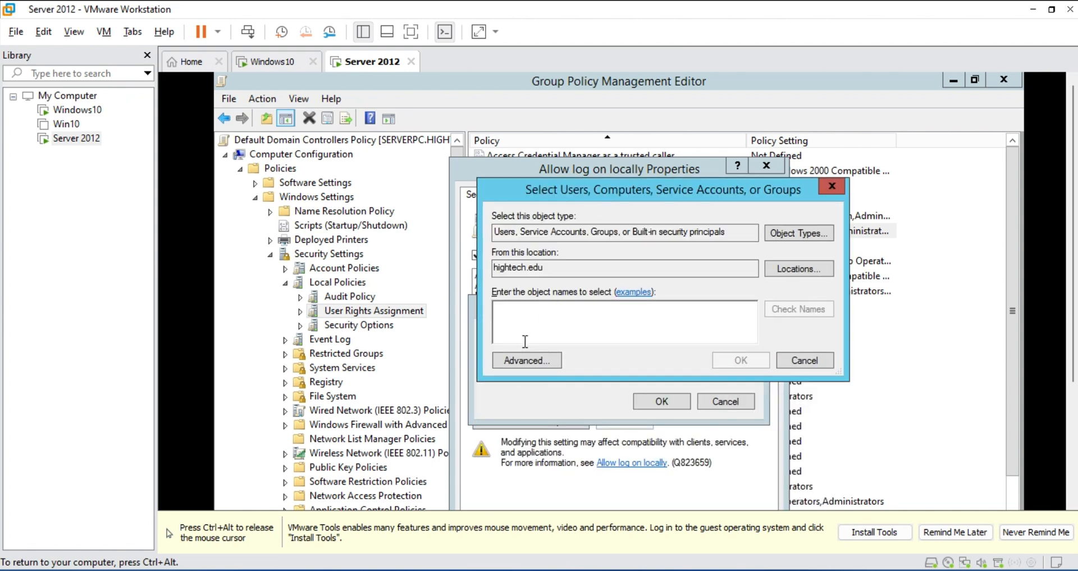
pyautogui.write('gro')
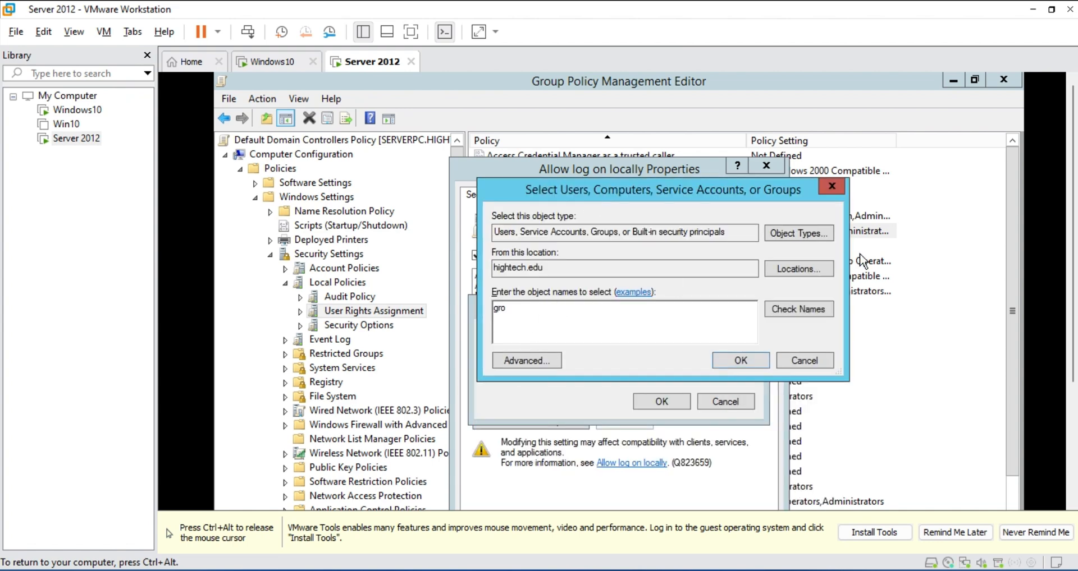
pyautogui.click(793, 310)
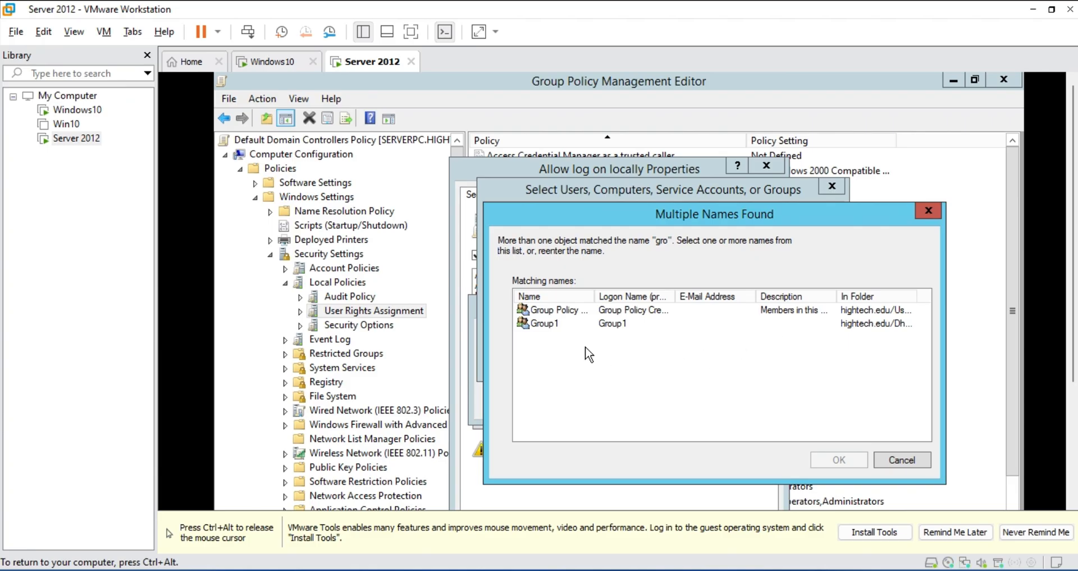
pyautogui.click(544, 325)
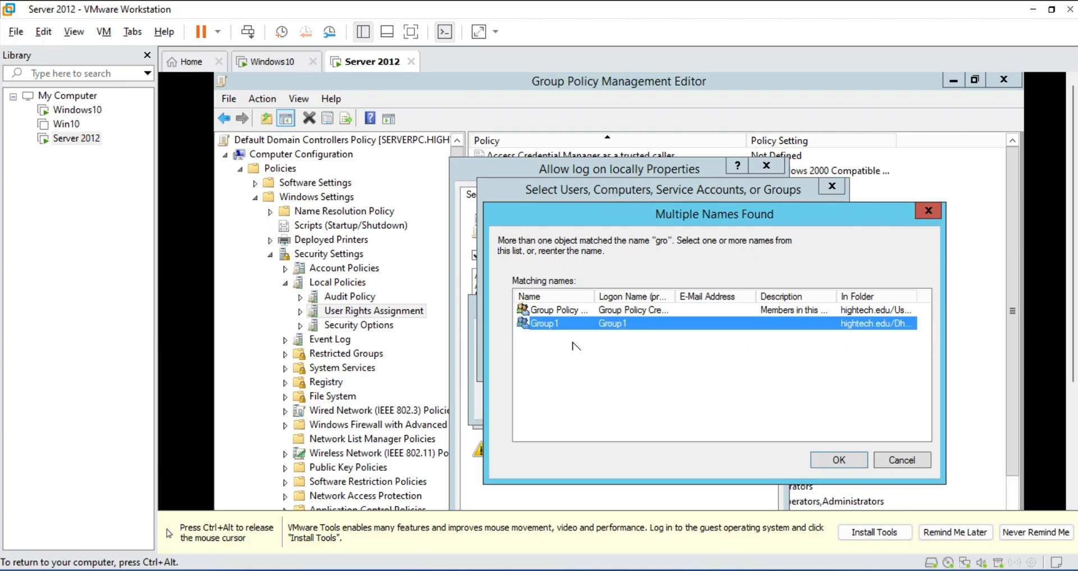
pyautogui.click(842, 463)
pyautogui.click(758, 359)
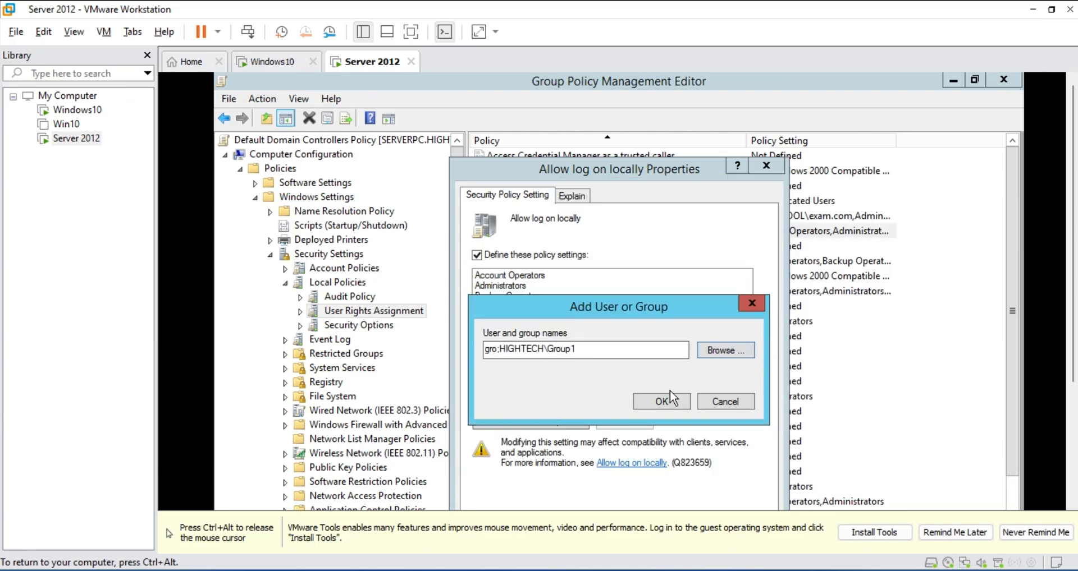
pyautogui.click(663, 411)
# Apply and confirm the updated Allow log on locally rights
pyautogui.moveTo(628, 159); pyautogui.dragTo(644, 74)
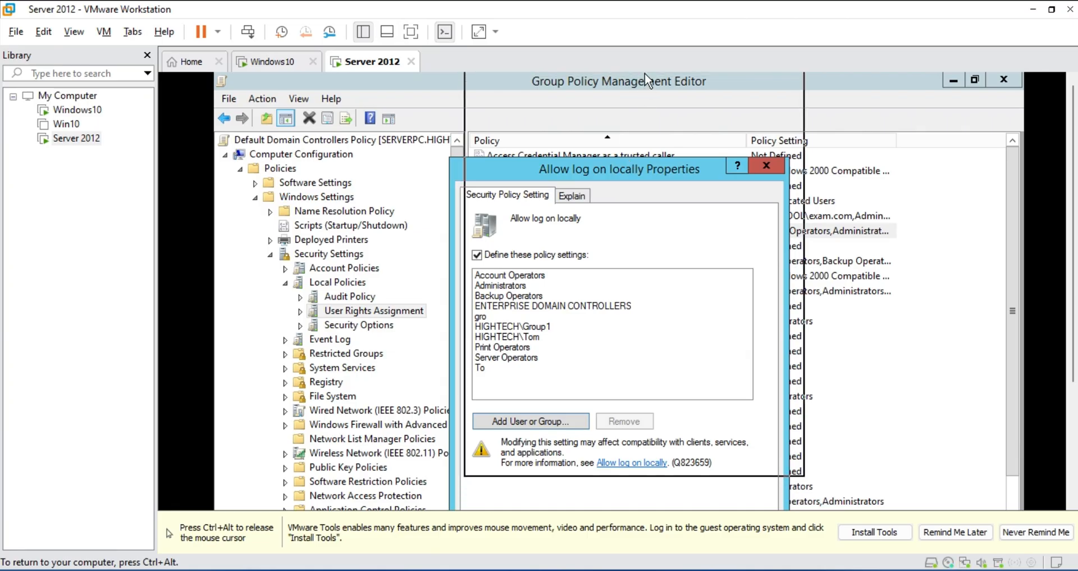
pyautogui.hotkey('ctrl', 'alt')
pyautogui.click(759, 461)
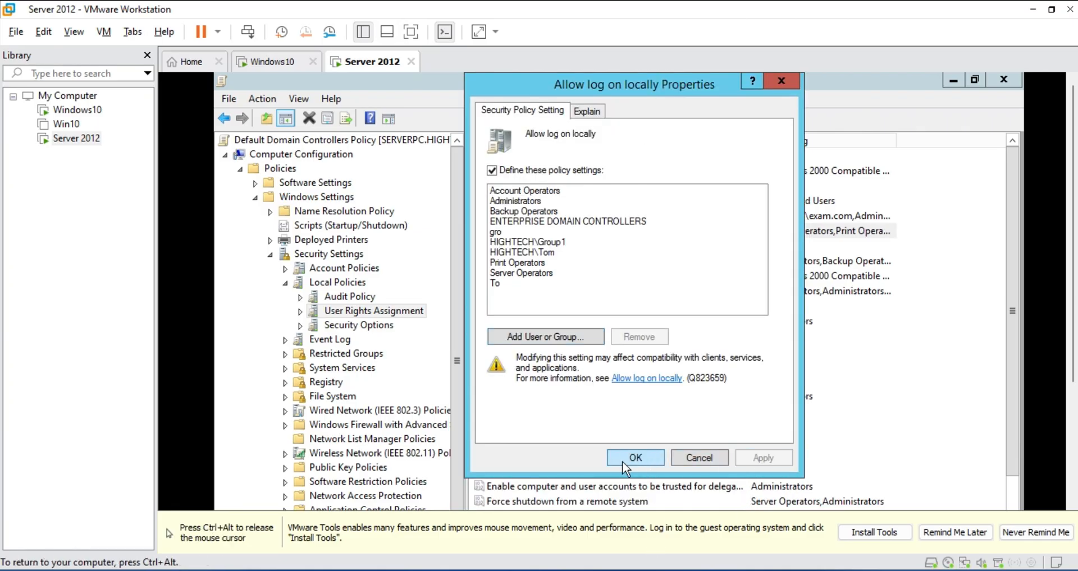
pyautogui.click(636, 458)
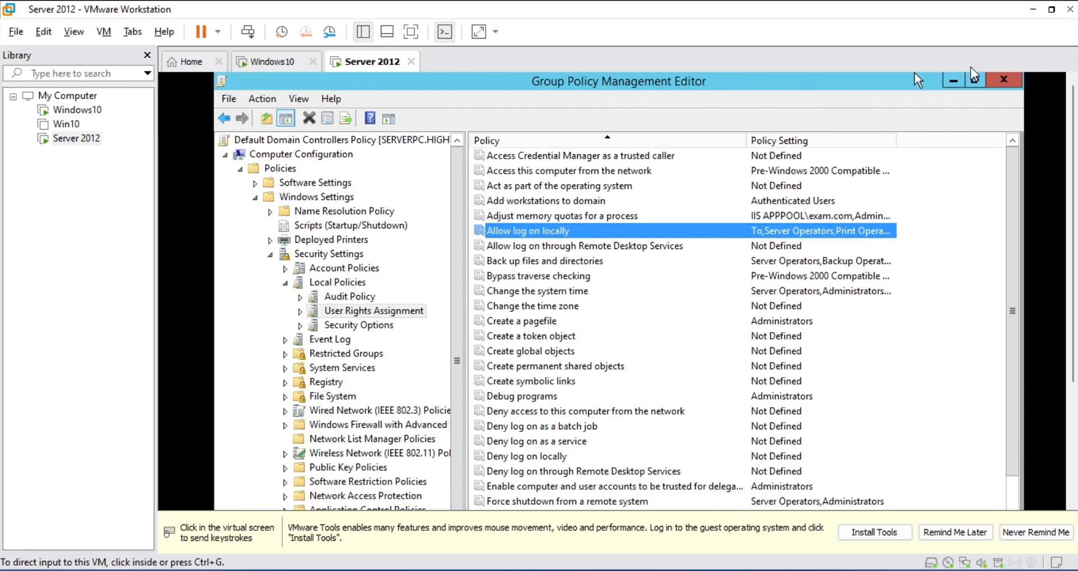
# Close the Group Policy windows and run gpupdate /force in a command prompt
pyautogui.click(988, 79)
pyautogui.click(996, 79)
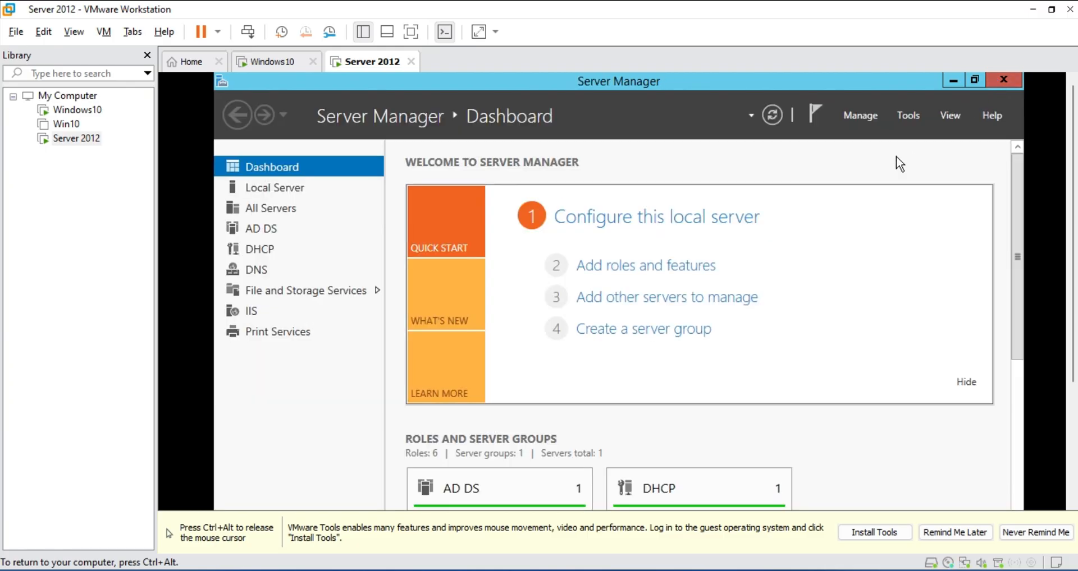
pyautogui.press('super+r')
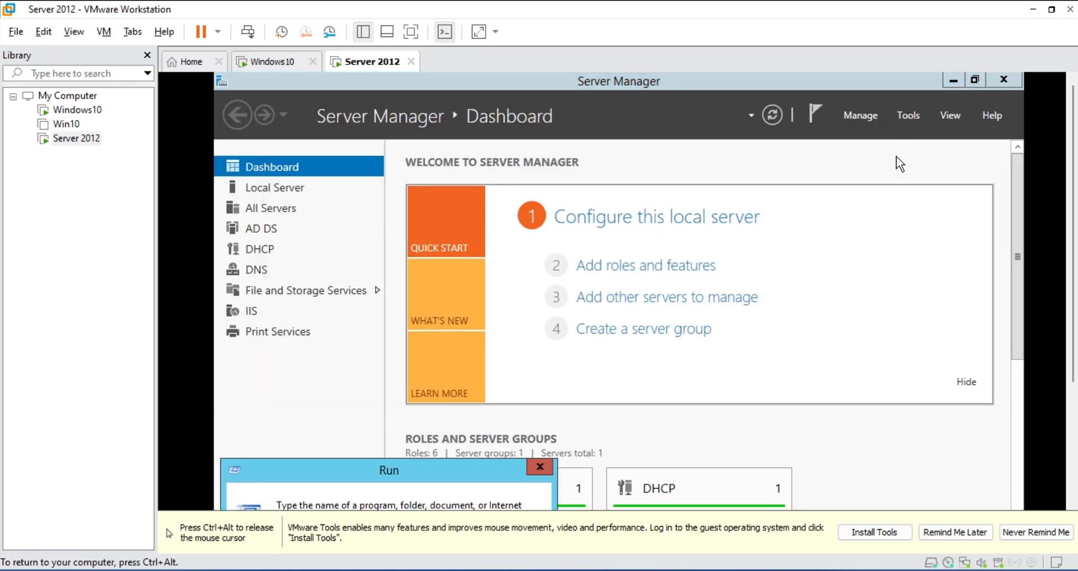
pyautogui.press('Return')
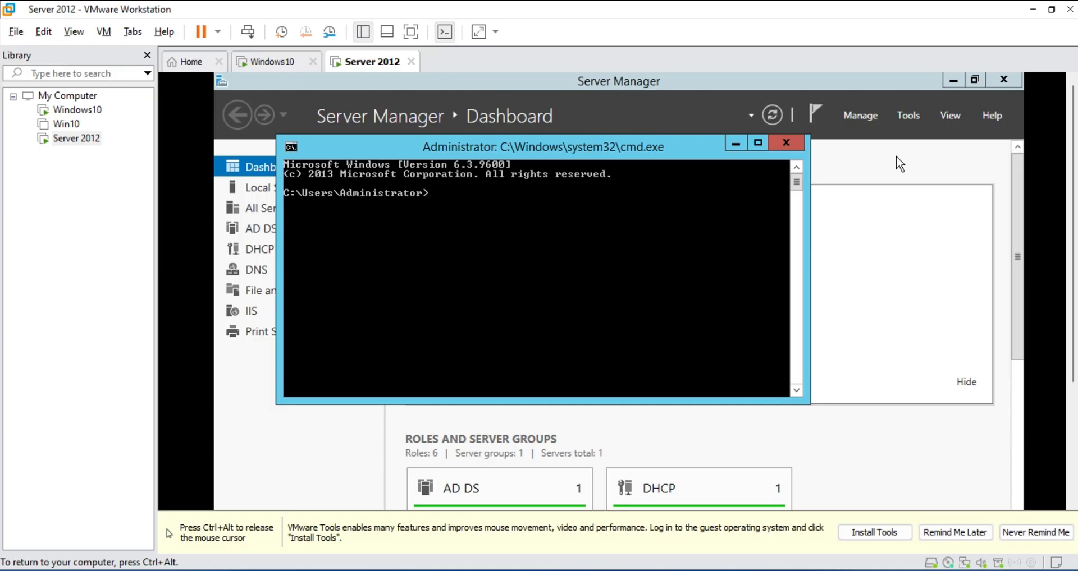
pyautogui.write('gpupdate /force')
pyautogui.press('Return')
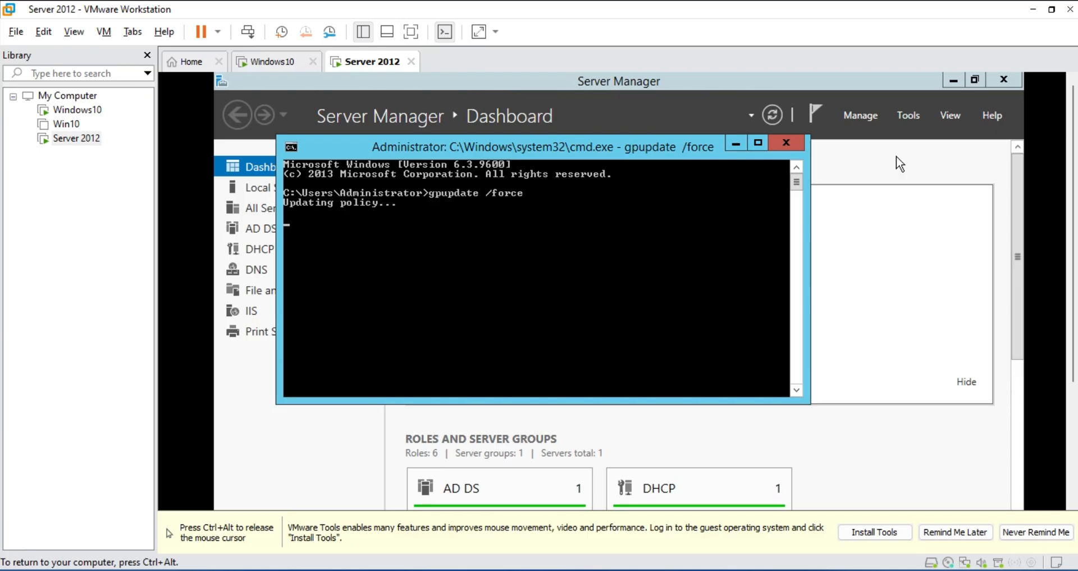
# Close the command prompt and release input back to the VMware host
pyautogui.click(781, 147)
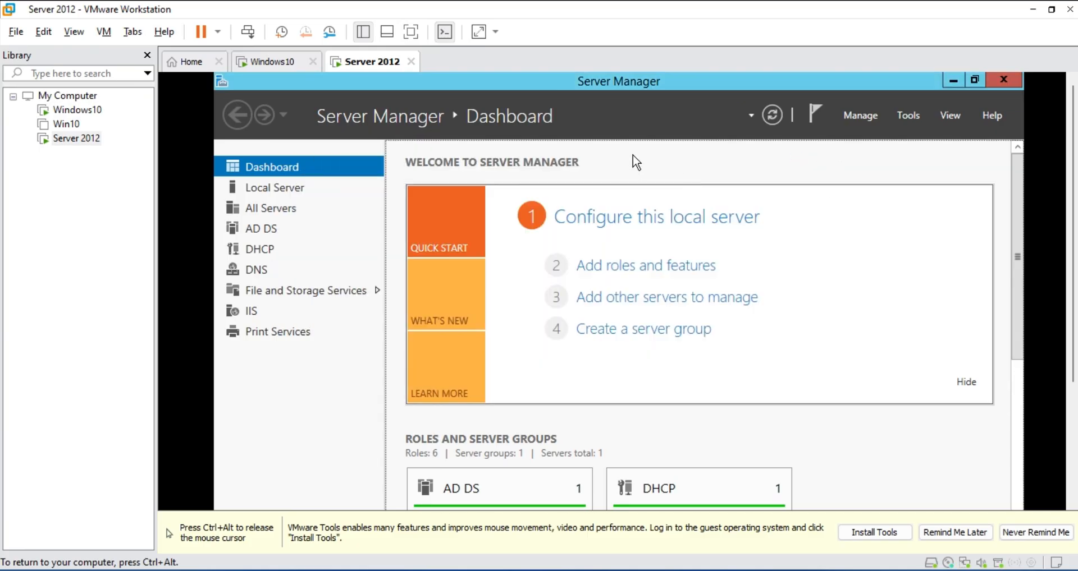
pyautogui.hotkey('ctrl', 'alt')
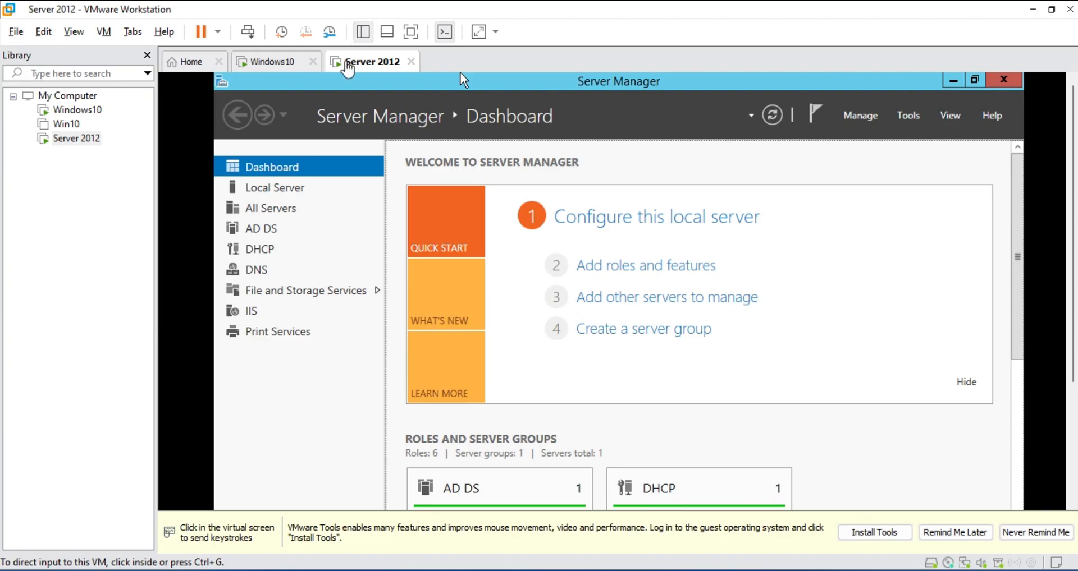
pyautogui.click(334, 81)
pyautogui.hotkey('ctrl', 'alt')
# Sign in to Server 2012 as Hightech\User1 with the user's password, then return to the VM
pyautogui.click(247, 32)
pyautogui.click(673, 338)
pyautogui.click(740, 337)
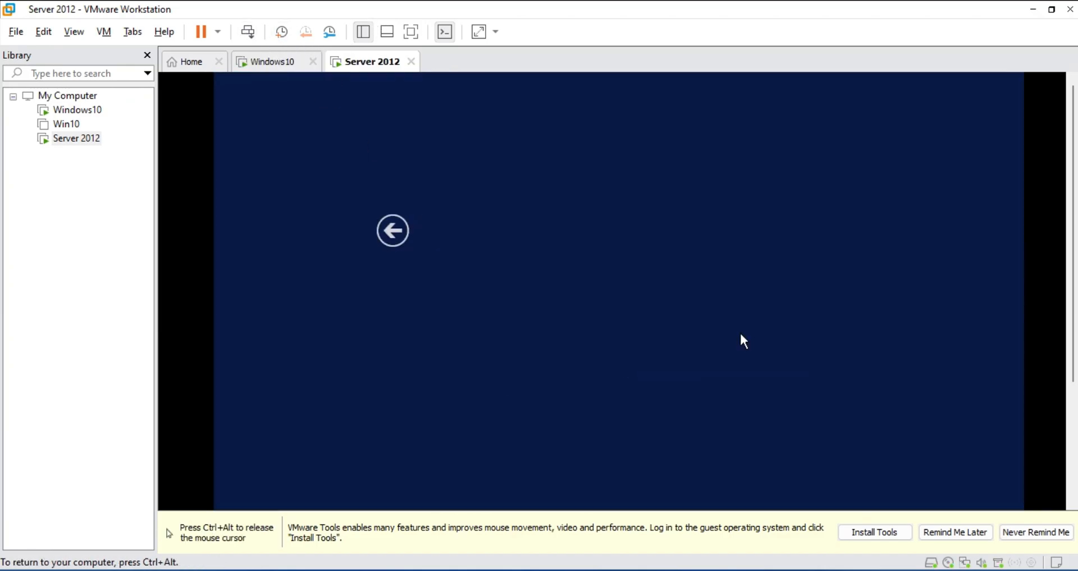
pyautogui.write('H')
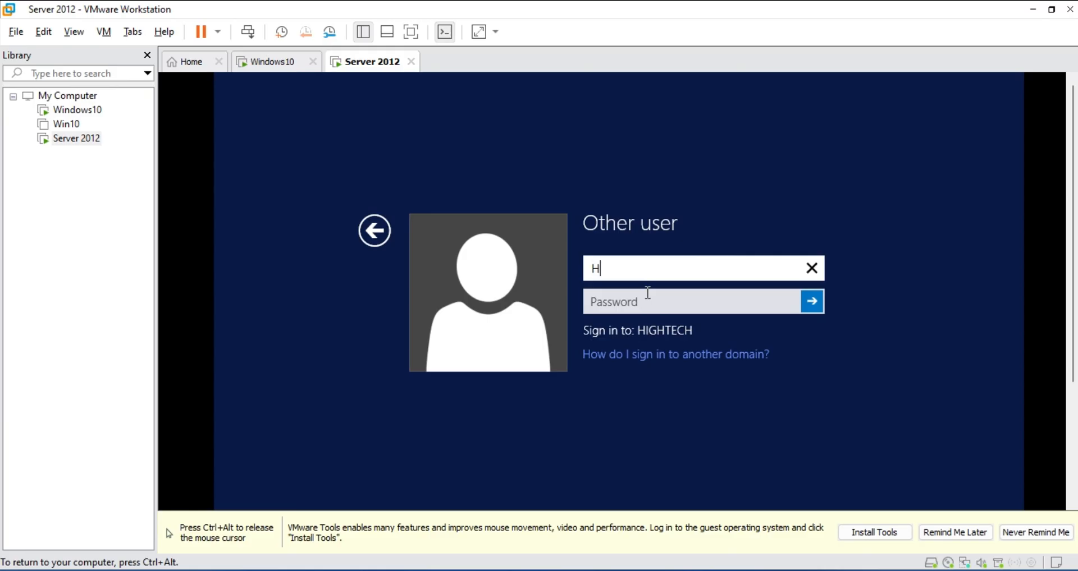
pyautogui.write('ightech\\')
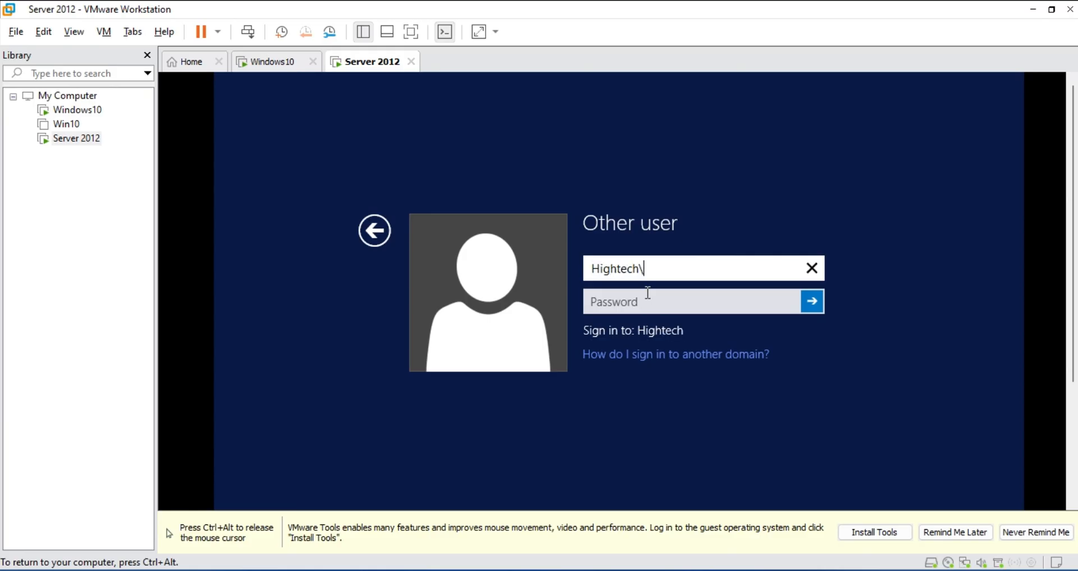
pyautogui.write('User1')
pyautogui.click(647, 306)
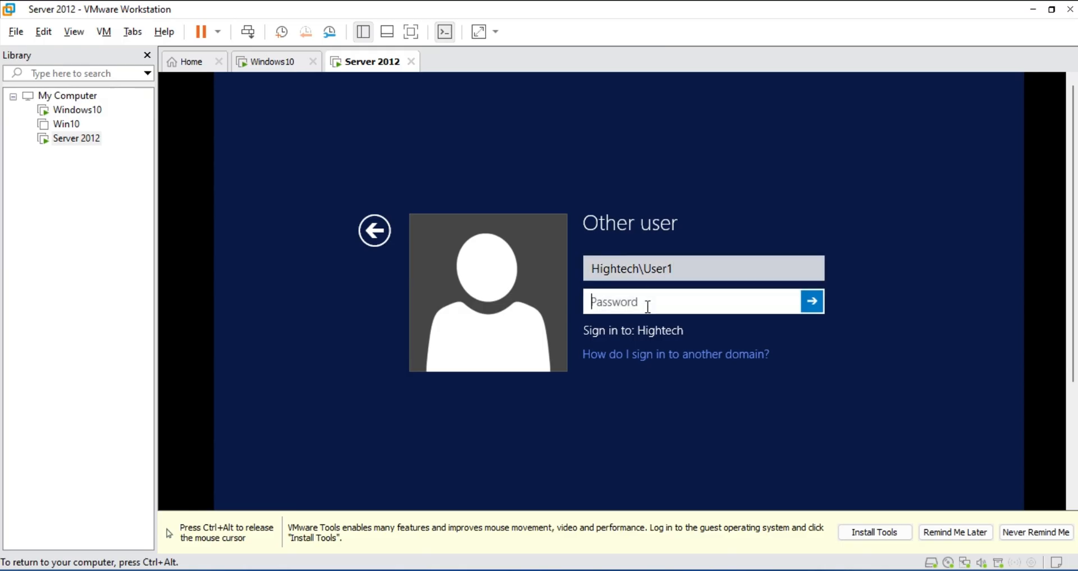
pyautogui.press('Return')
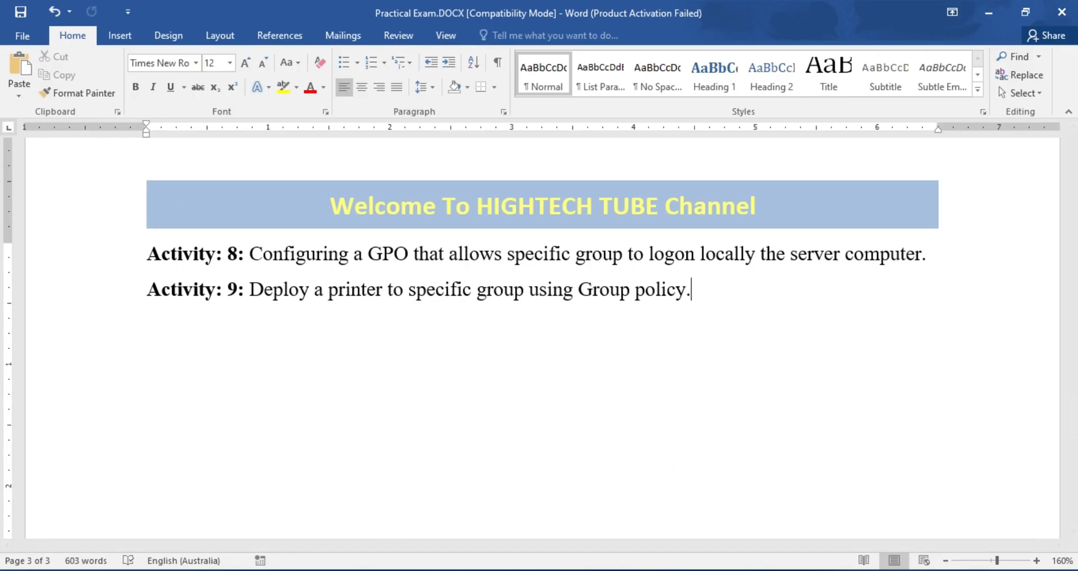
pyautogui.moveTo(377, 563)
pyautogui.click(419, 503)
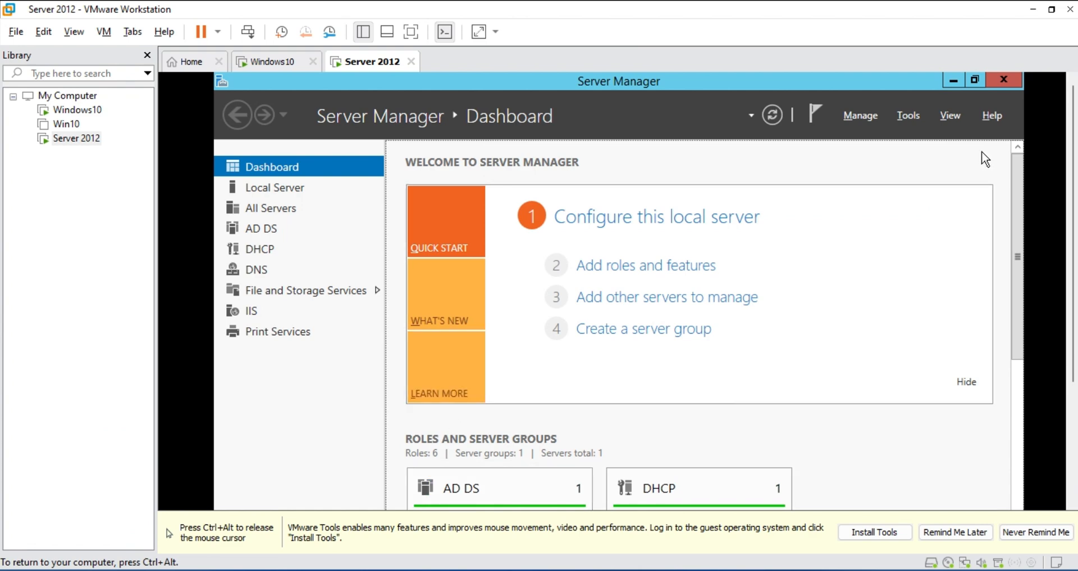
# Close Server Manager and refresh the desktop twice
pyautogui.click(1003, 80)
pyautogui.rightClick(866, 150)
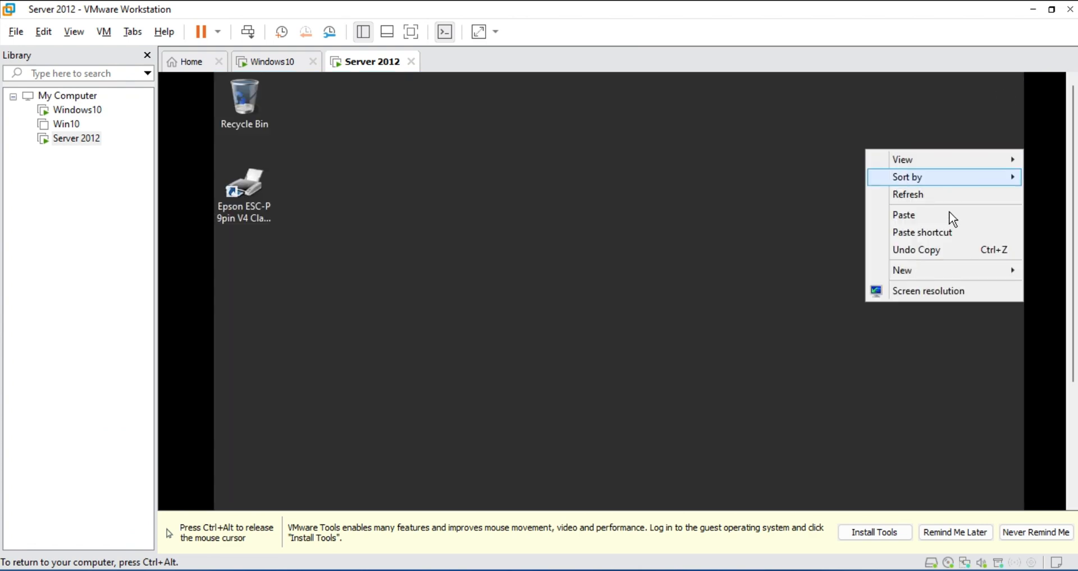
pyautogui.click(939, 196)
pyautogui.rightClick(817, 217)
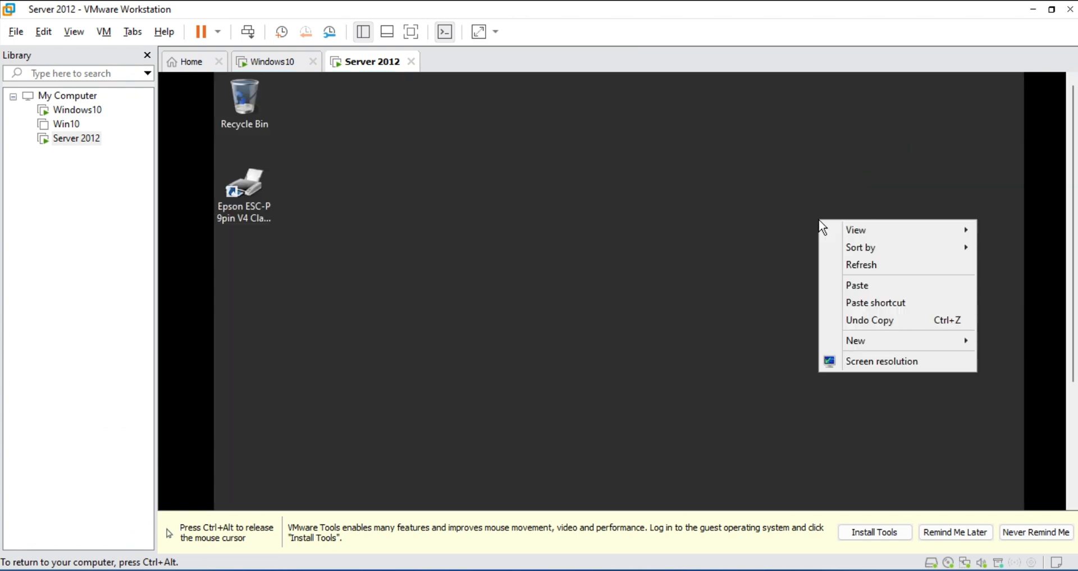
pyautogui.click(872, 270)
# Search 'printer' on the Start screen and open Devices and Printers
pyautogui.press('super')
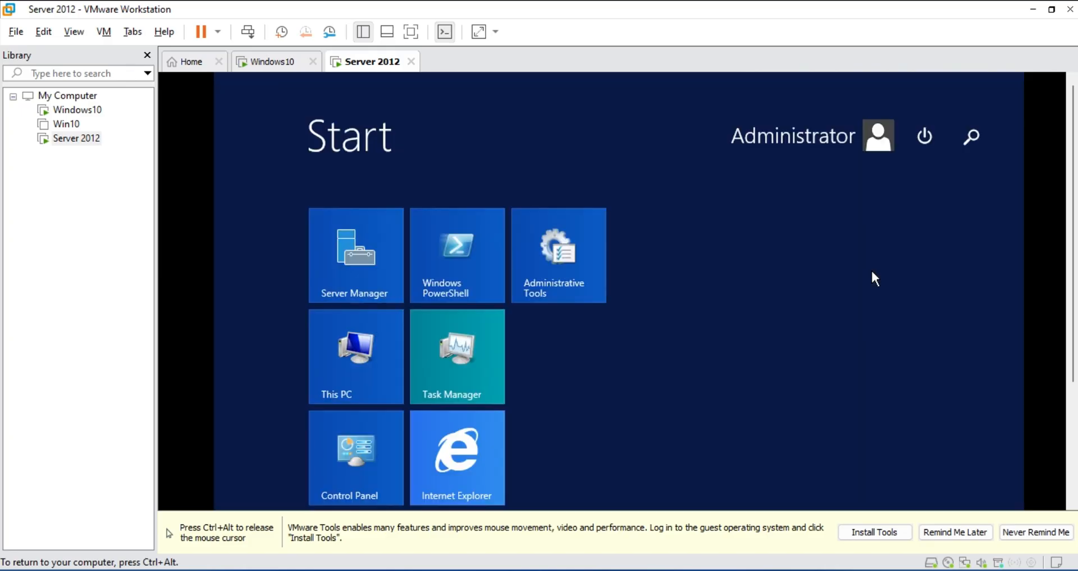
pyautogui.write('pr')
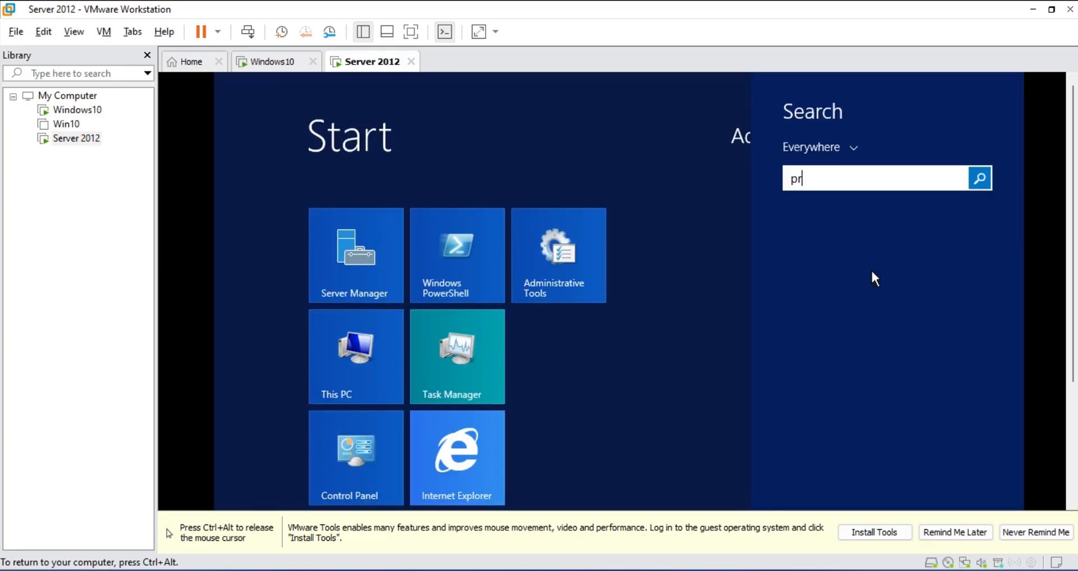
pyautogui.write('inter')
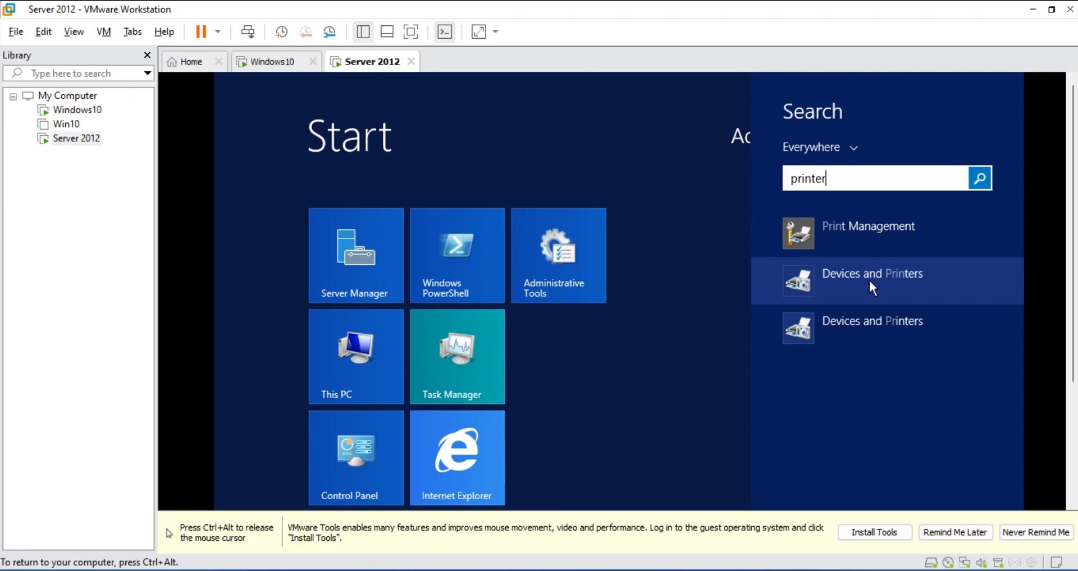
pyautogui.click(870, 281)
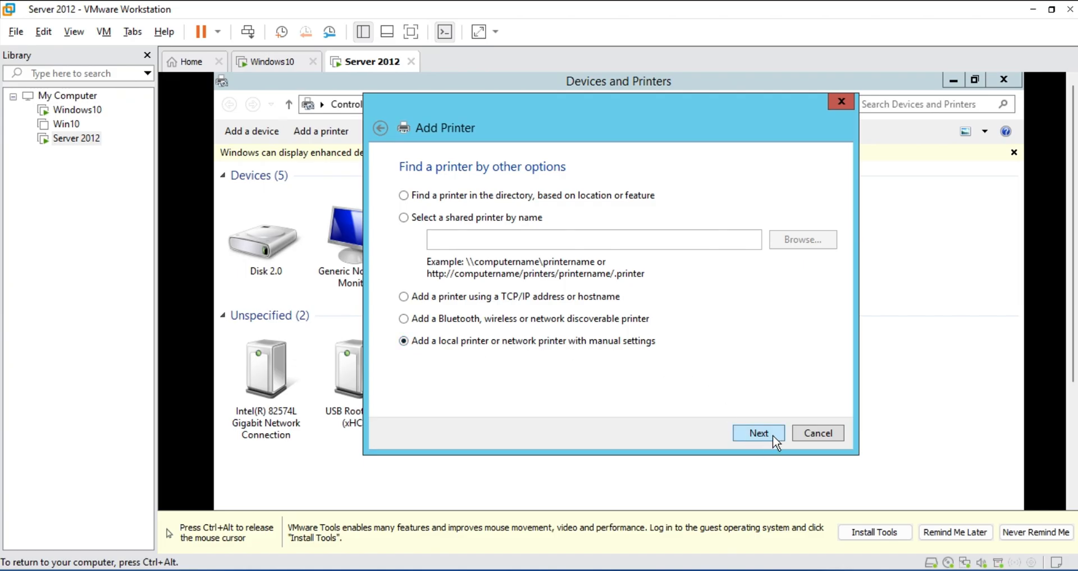
# Add a local printer on port LPT1 using the Canon Inkjet 0278 Class Driver
pyautogui.click(422, 197)
pyautogui.click(416, 342)
pyautogui.click(758, 436)
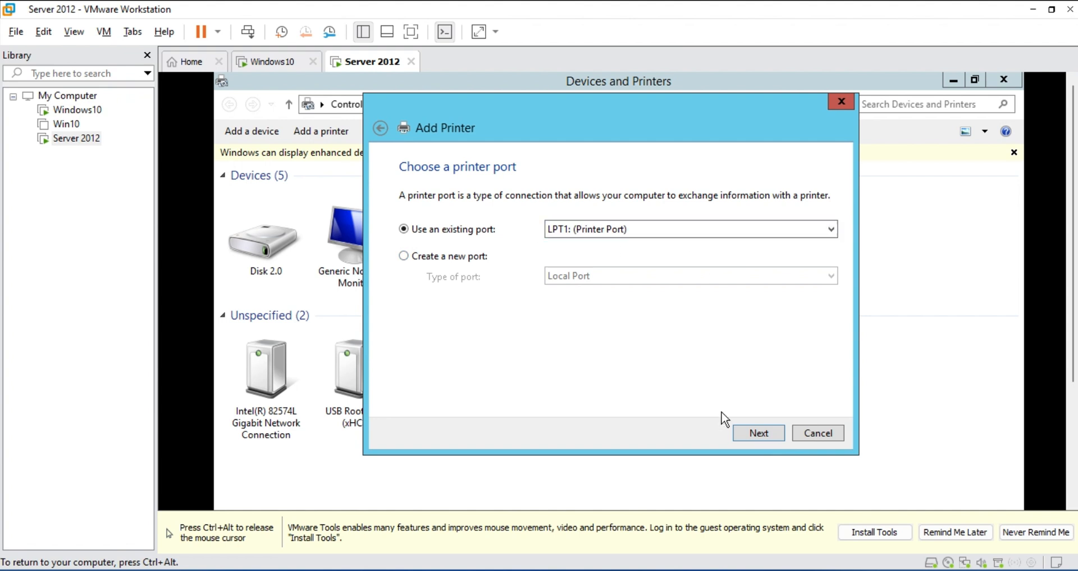
pyautogui.click(748, 434)
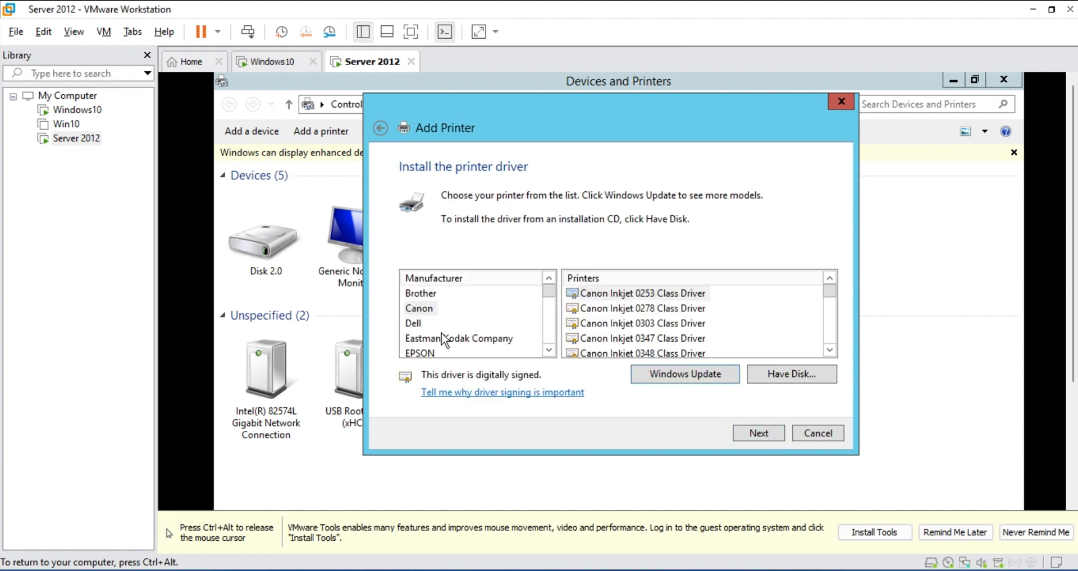
pyautogui.click(430, 309)
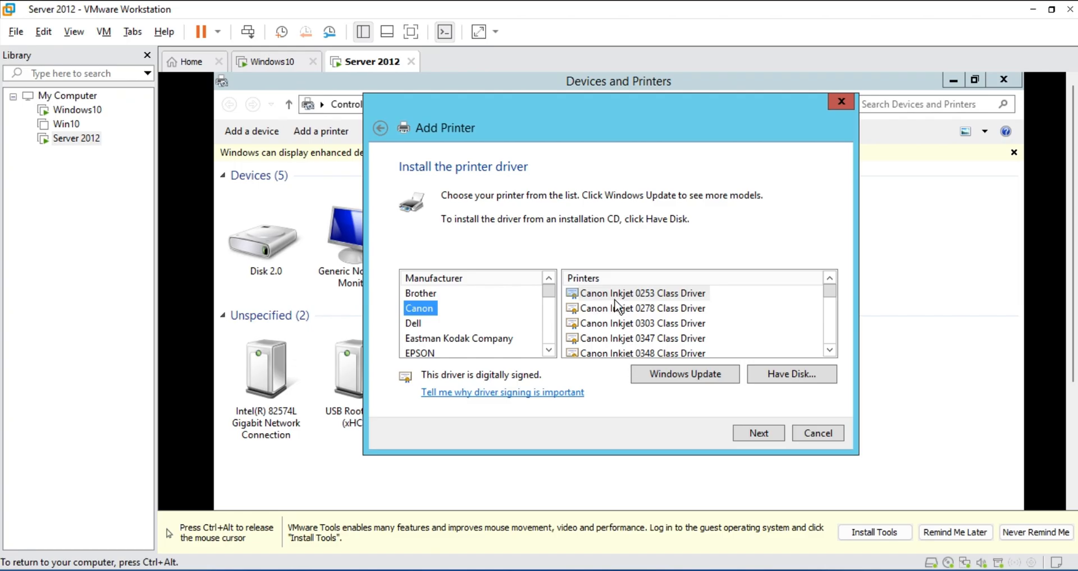
pyautogui.click(614, 297)
pyautogui.click(414, 309)
pyautogui.click(626, 310)
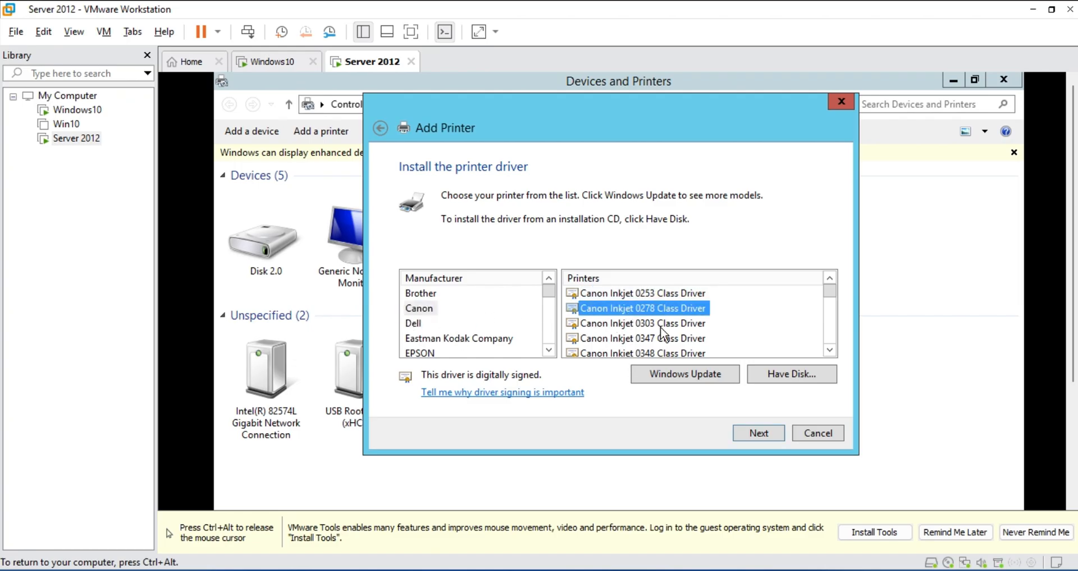
pyautogui.click(758, 435)
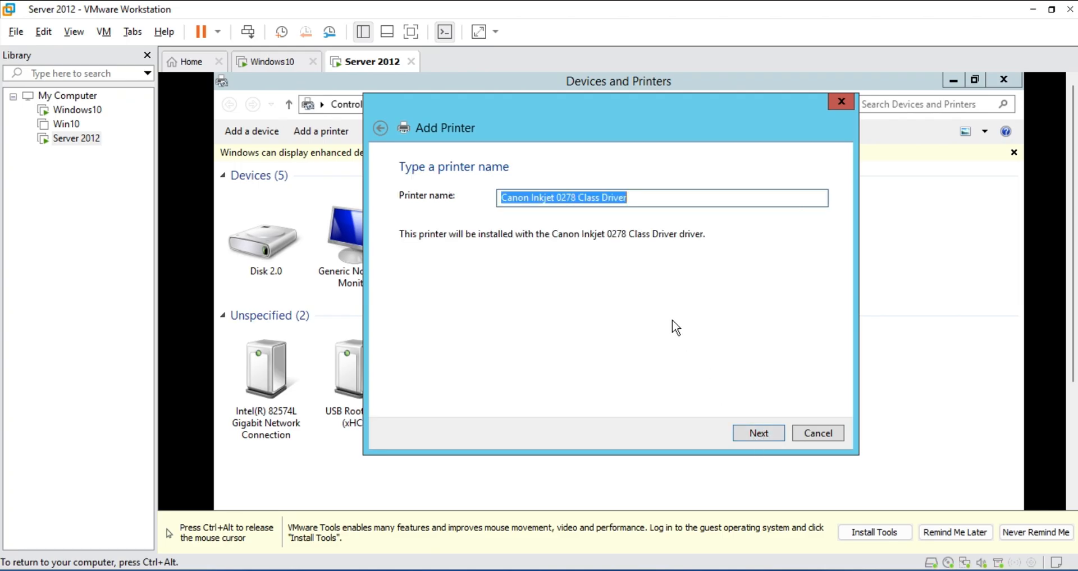
# Name the printer Canon, share it as Canon, and finish the wizard
pyautogui.click(655, 198)
pyautogui.press('BackSpace')
pyautogui.press('BackSpace')
pyautogui.press('BackSpace')
pyautogui.press('BackSpace')
pyautogui.press('BackSpace')
pyautogui.press('BackSpace')
pyautogui.press('BackSpace')
pyautogui.press('BackSpace')
pyautogui.press('BackSpace')
pyautogui.press('BackSpace')
pyautogui.press('BackSpace')
pyautogui.press('BackSpace')
pyautogui.press('BackSpace')
pyautogui.press('BackSpace')
pyautogui.press('BackSpace')
pyautogui.press('BackSpace')
pyautogui.press('BackSpace')
pyautogui.press('BackSpace')
pyautogui.press('BackSpace')
pyautogui.press('BackSpace')
pyautogui.press('BackSpace')
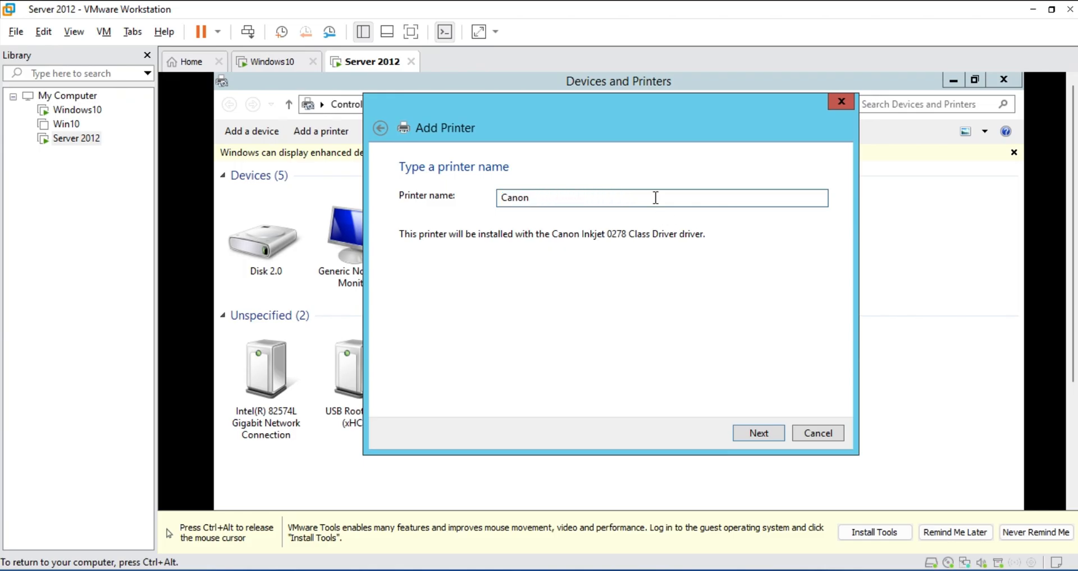
pyautogui.click(773, 434)
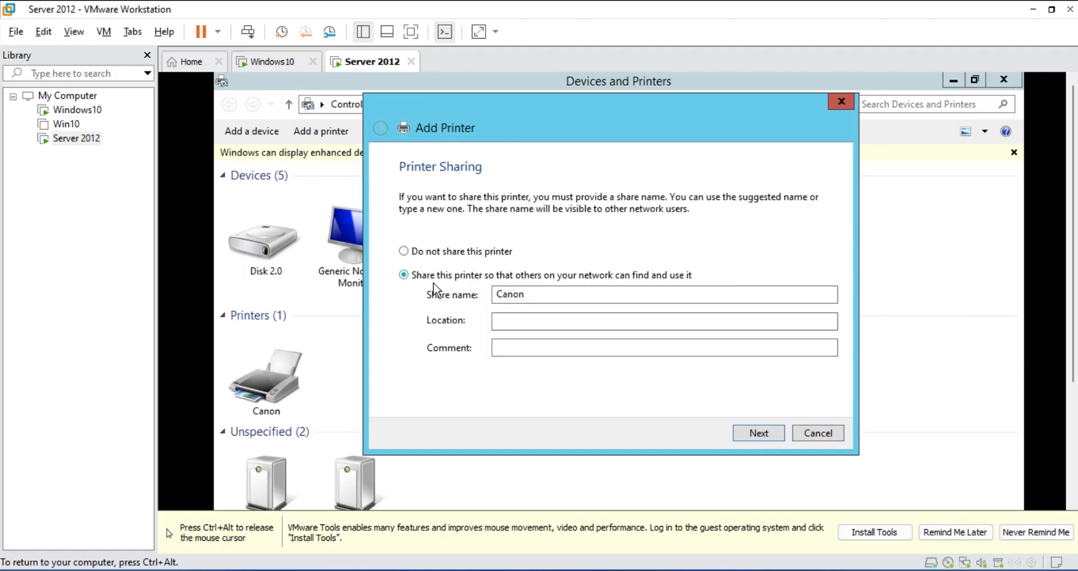
pyautogui.click(770, 437)
pyautogui.click(770, 437)
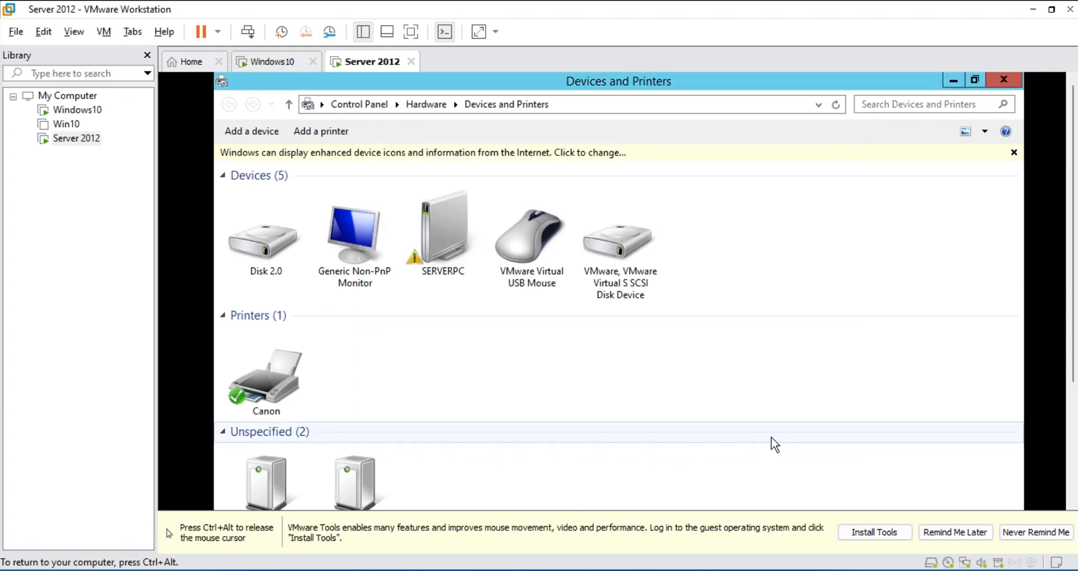
# Open the Canon printer's properties and enable List in the directory on the Sharing tab
pyautogui.rightClick(262, 402)
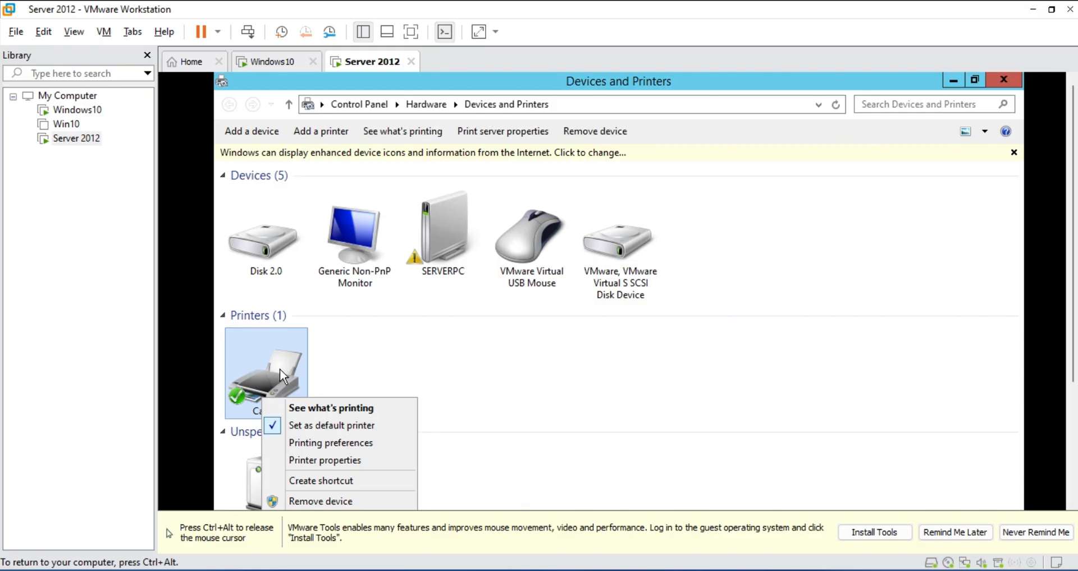
pyautogui.click(337, 461)
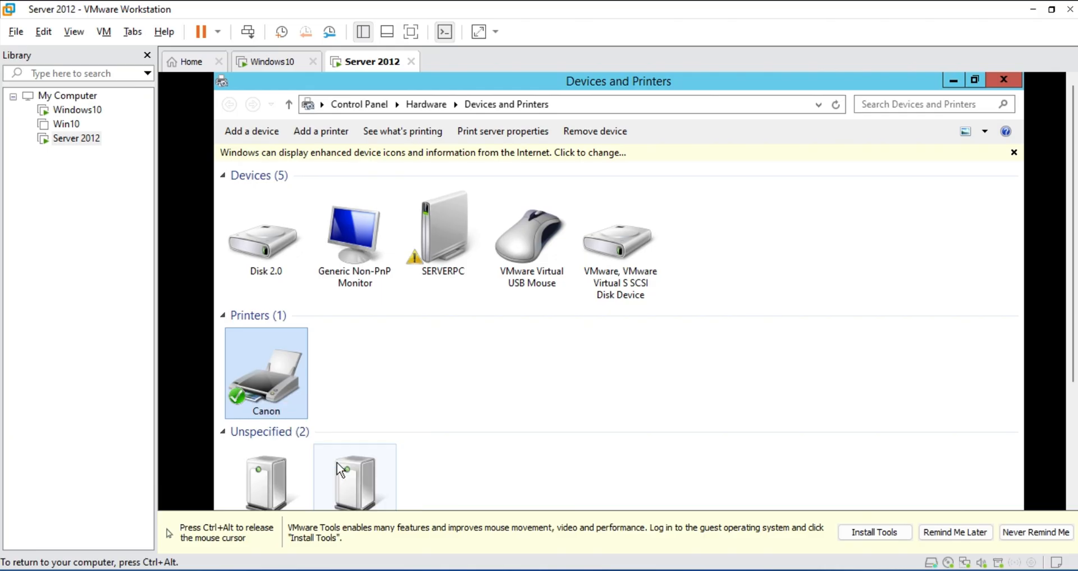
pyautogui.moveTo(453, 249); pyautogui.dragTo(449, 135)
pyautogui.click(410, 161)
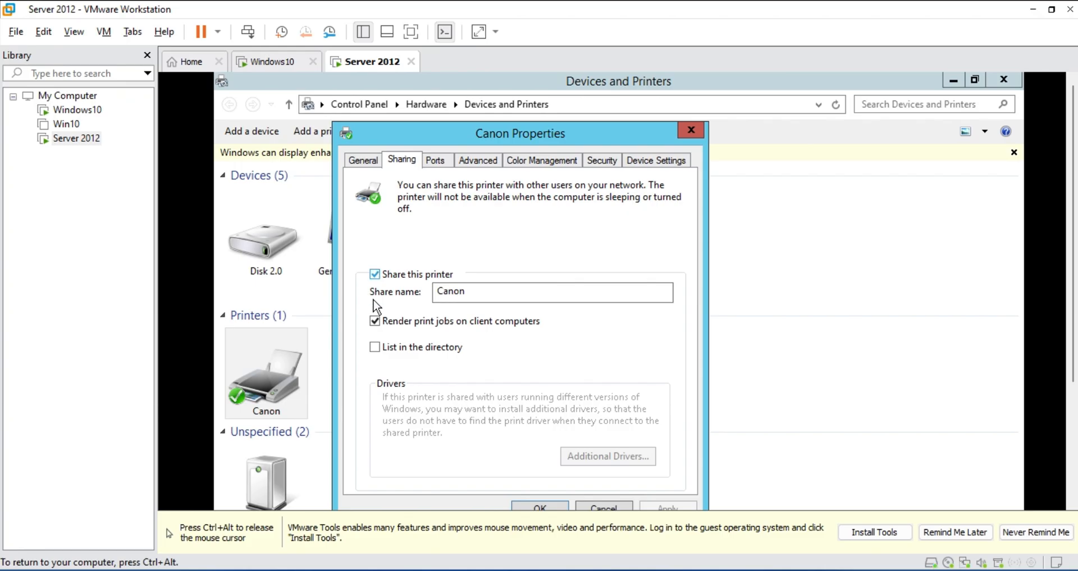
pyautogui.click(376, 350)
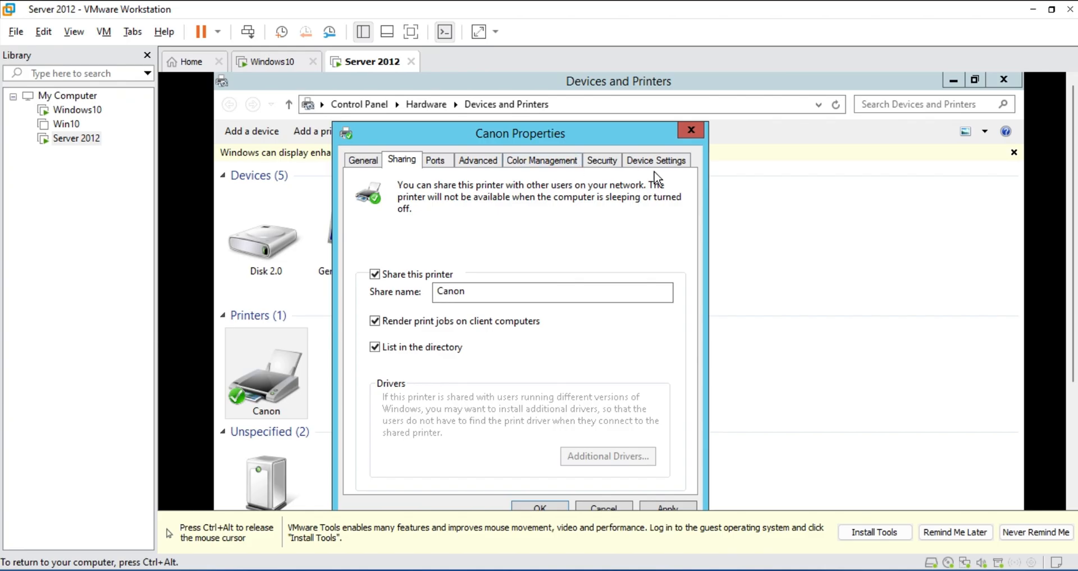
# Add Group1 on the Security tab with Print permission, then apply and close
pyautogui.click(602, 163)
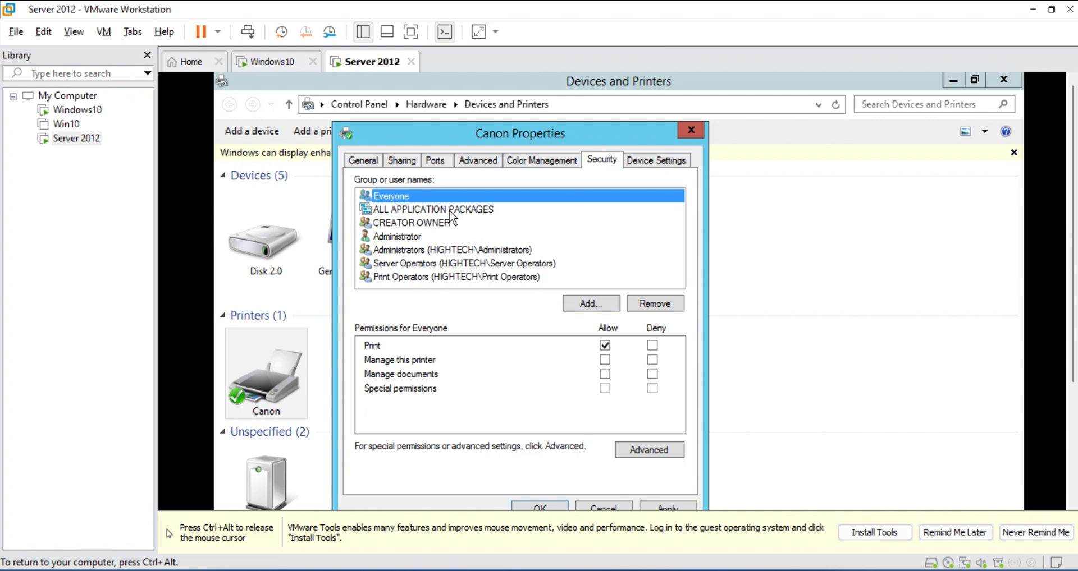
pyautogui.click(592, 297)
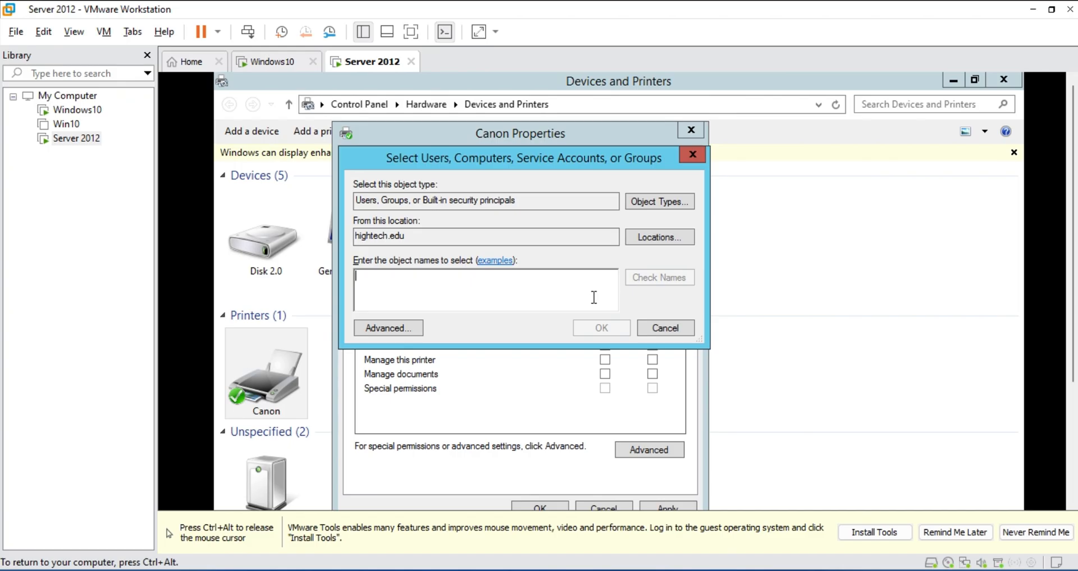
pyautogui.write('gro')
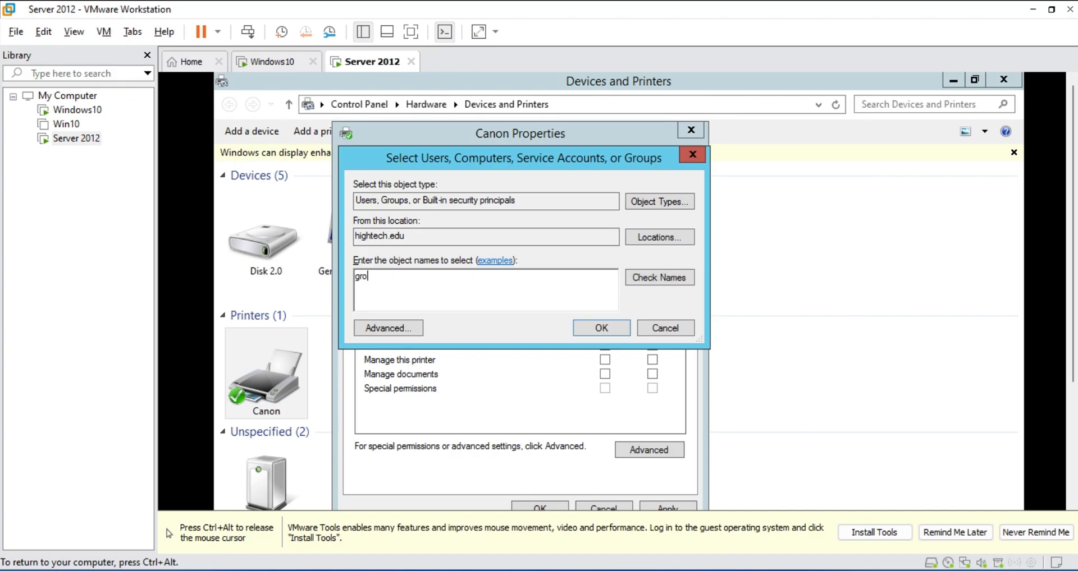
pyautogui.click(682, 279)
pyautogui.click(422, 293)
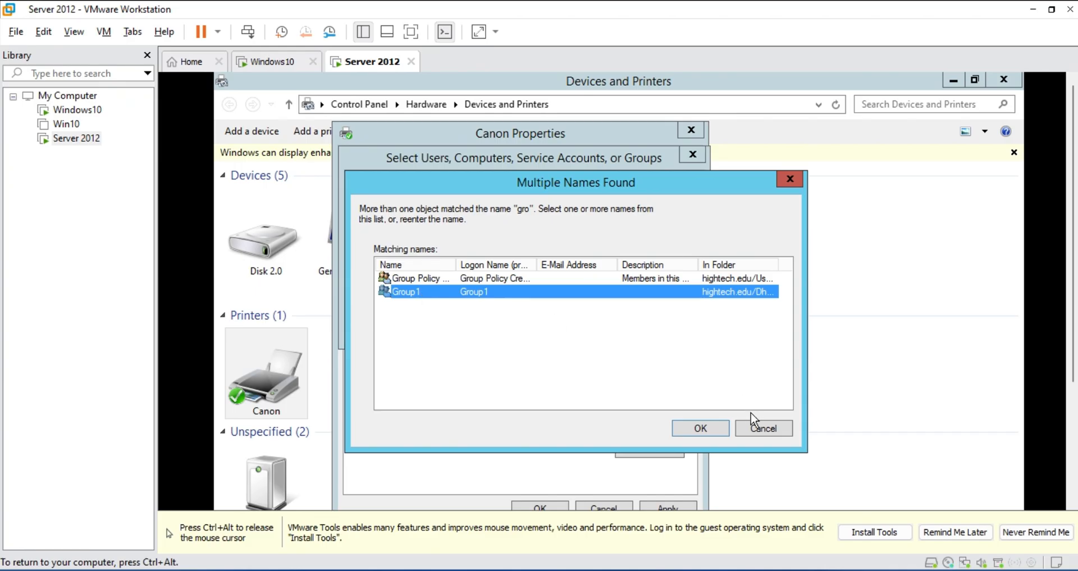
pyautogui.click(727, 428)
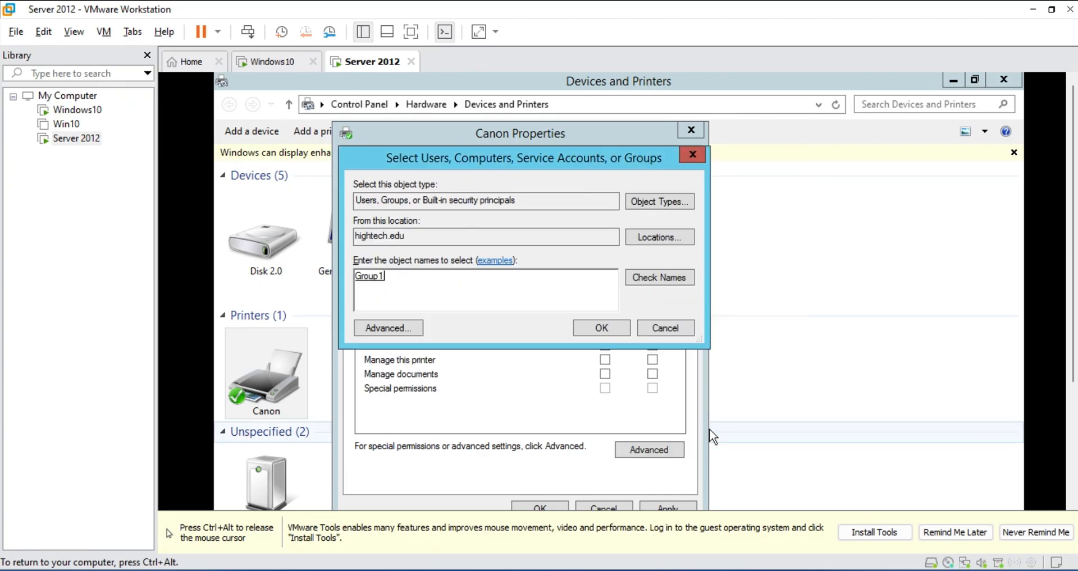
pyautogui.click(603, 328)
pyautogui.moveTo(530, 124); pyautogui.dragTo(530, 97)
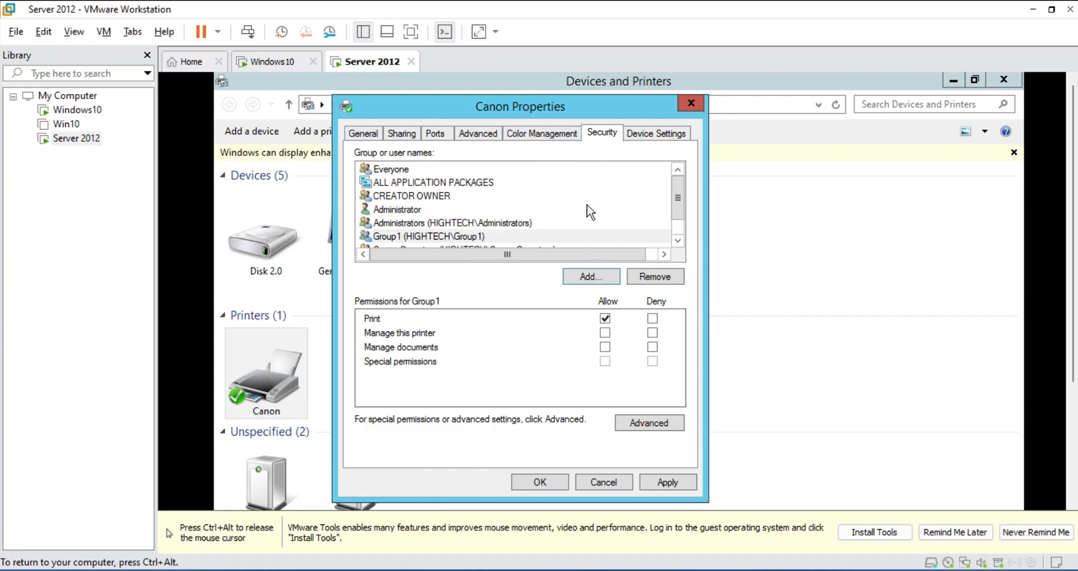
pyautogui.click(431, 237)
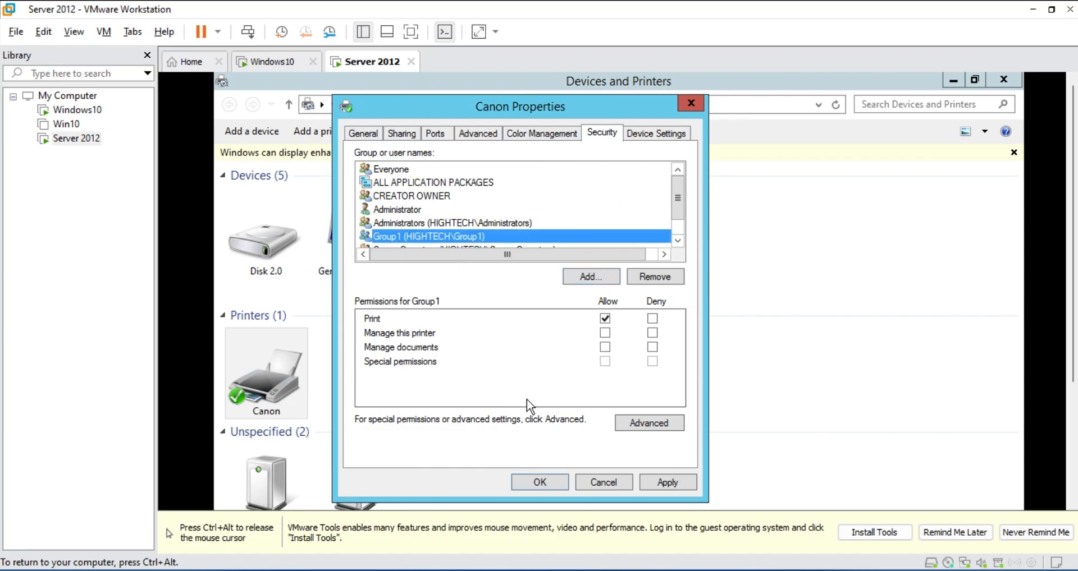
pyautogui.click(678, 486)
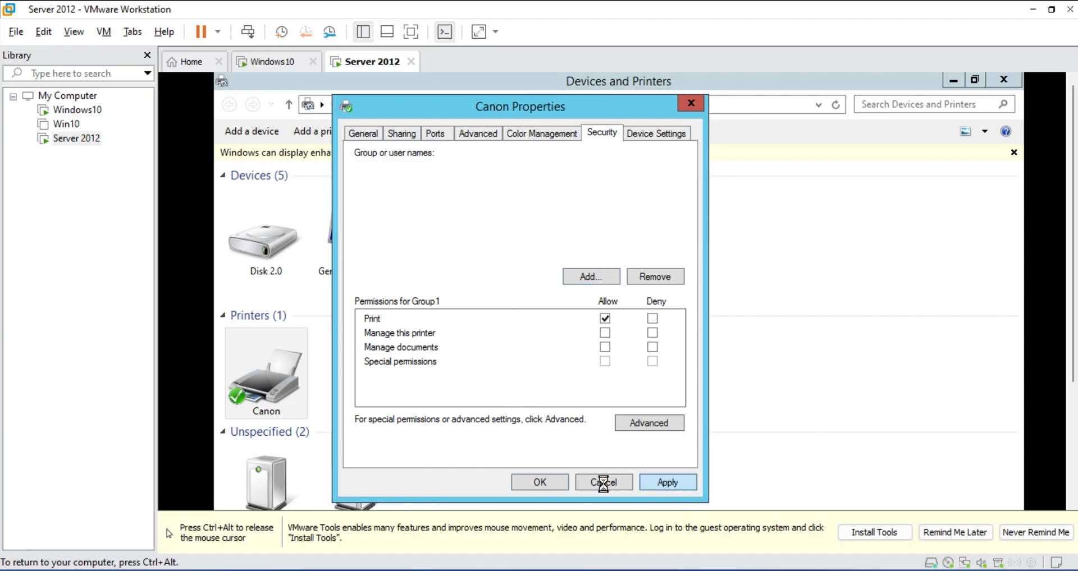
pyautogui.click(540, 483)
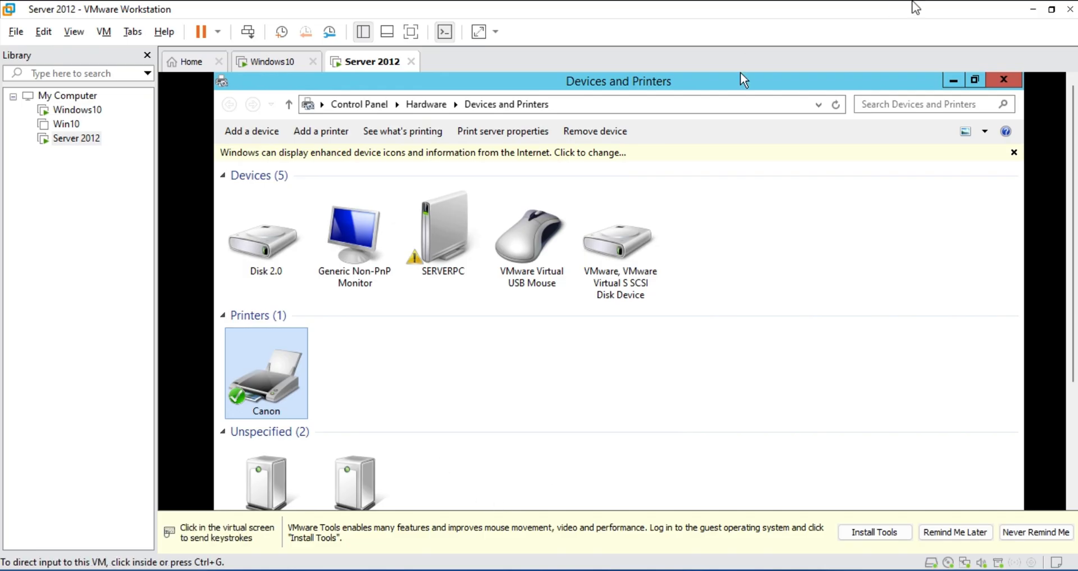
# Close Devices and Printers and bring up Server Manager in the Server 2012 VM
pyautogui.click(1004, 80)
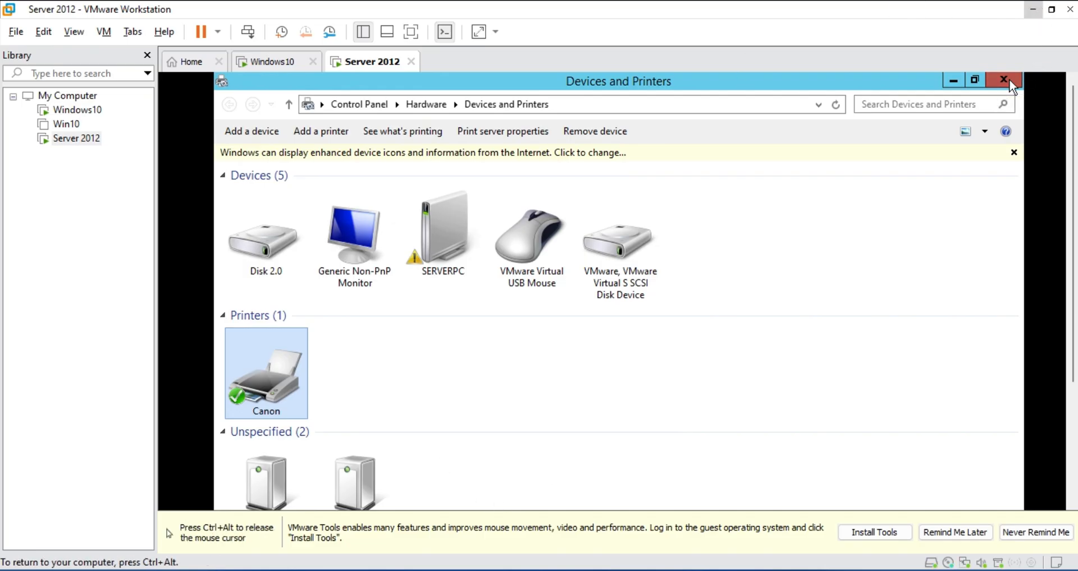
pyautogui.moveTo(431, 570)
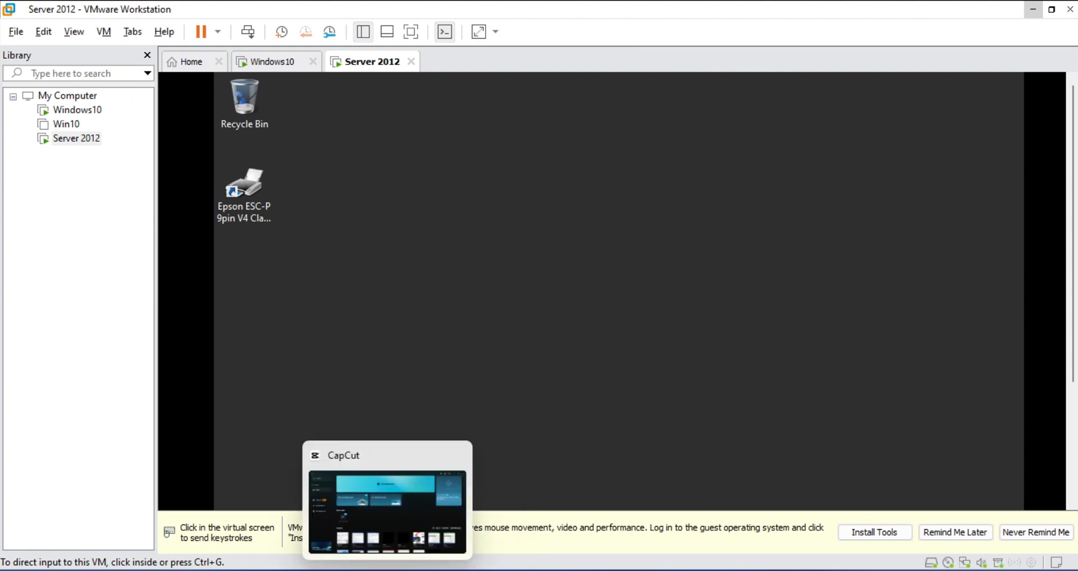
pyautogui.moveTo(318, 570)
pyautogui.click(432, 498)
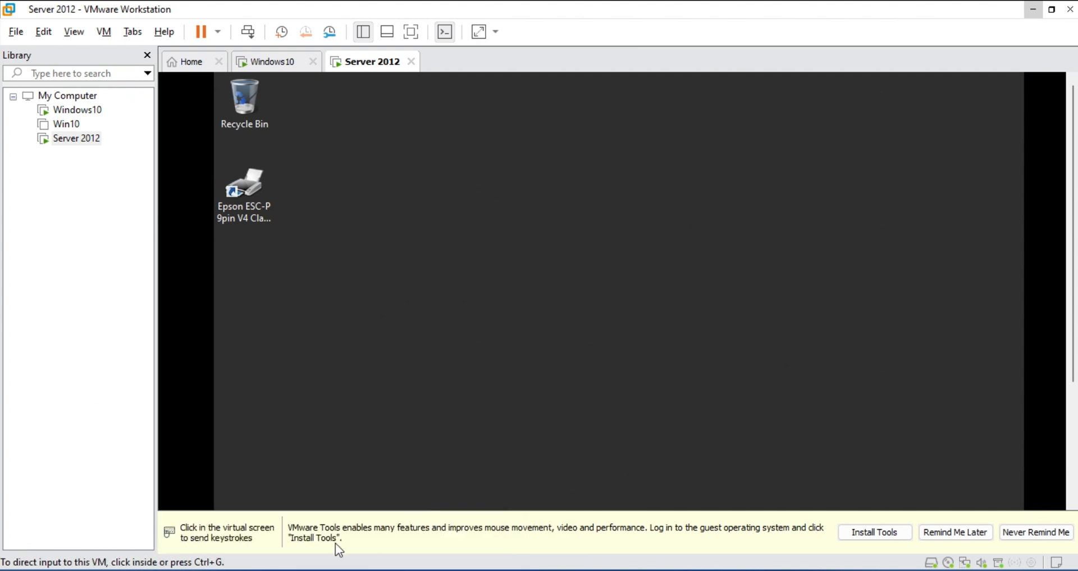
pyautogui.click(275, 497)
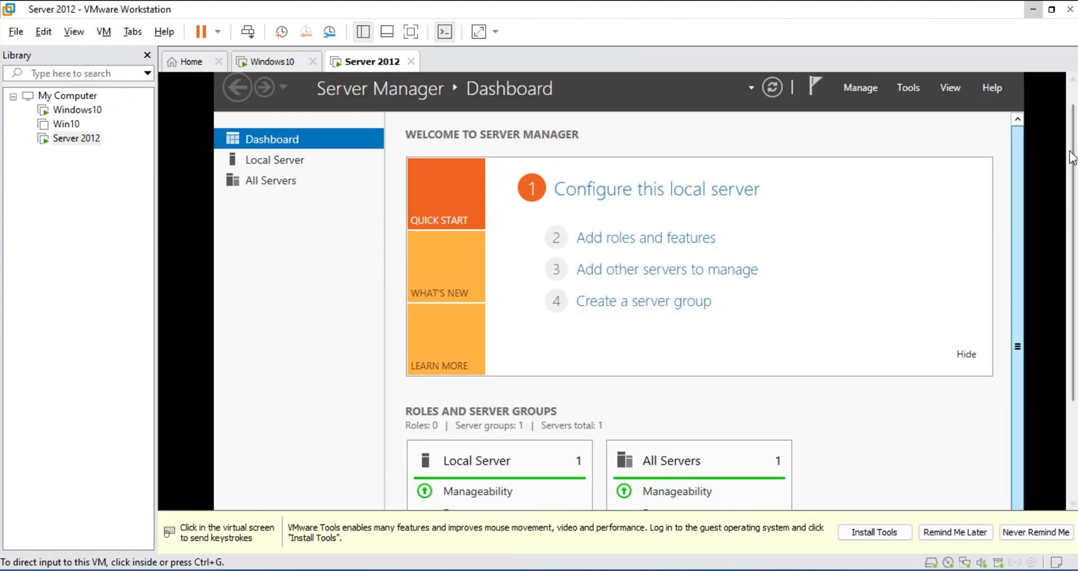
# Open Group Policy Management from Tools and select the Dhlct OU
pyautogui.click(917, 90)
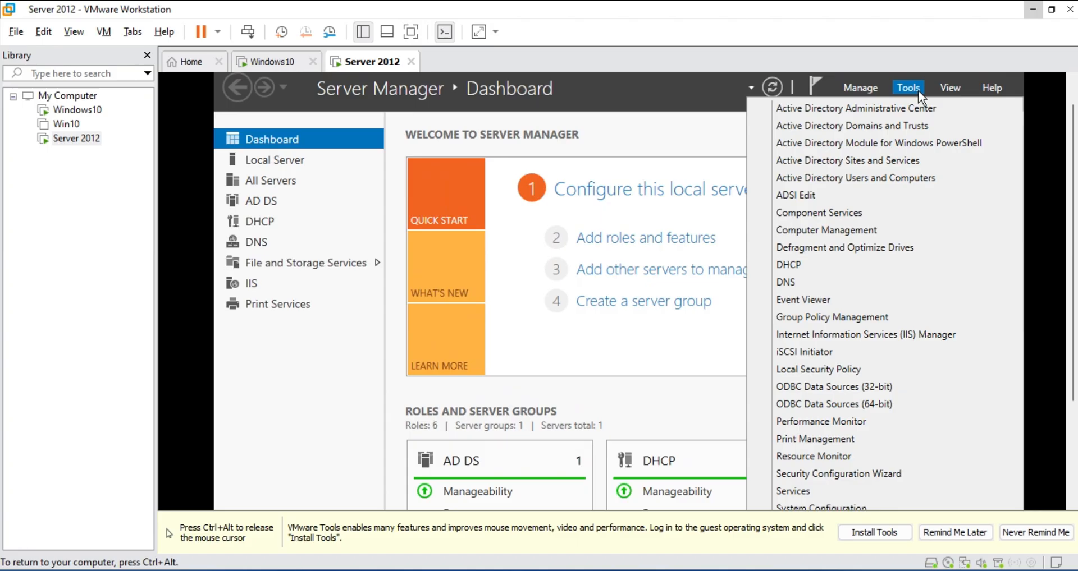
pyautogui.click(873, 318)
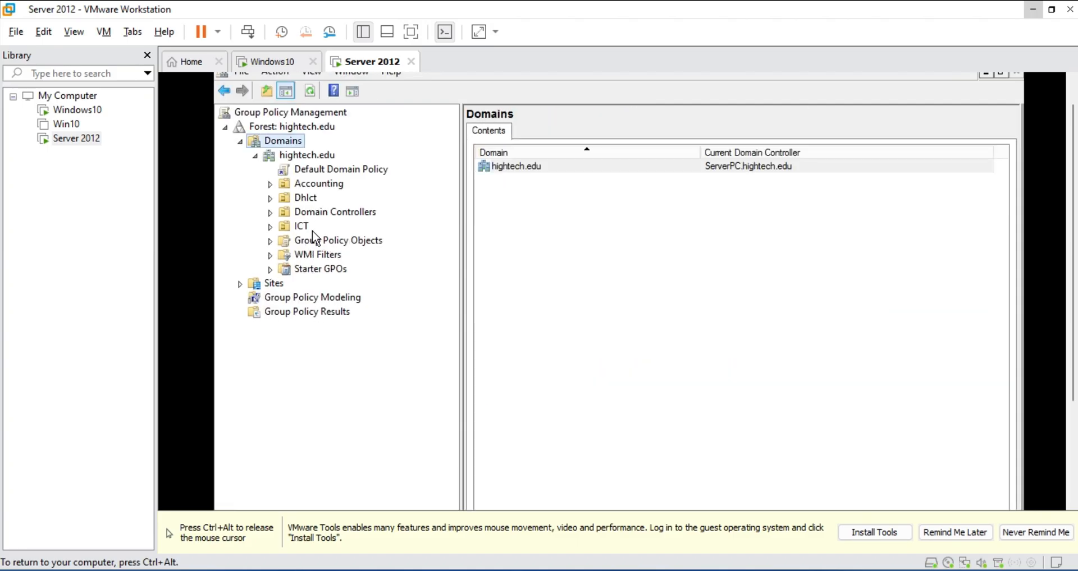
pyautogui.click(304, 201)
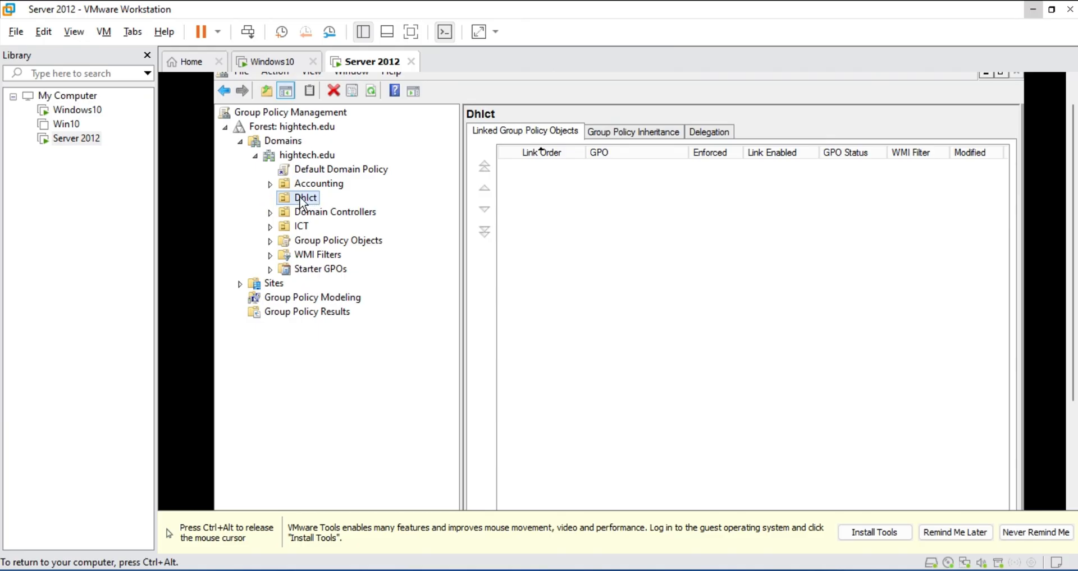
# Create a new GPO named 'Deploy canon' linked to the Dhlct OU
pyautogui.rightClick(300, 197)
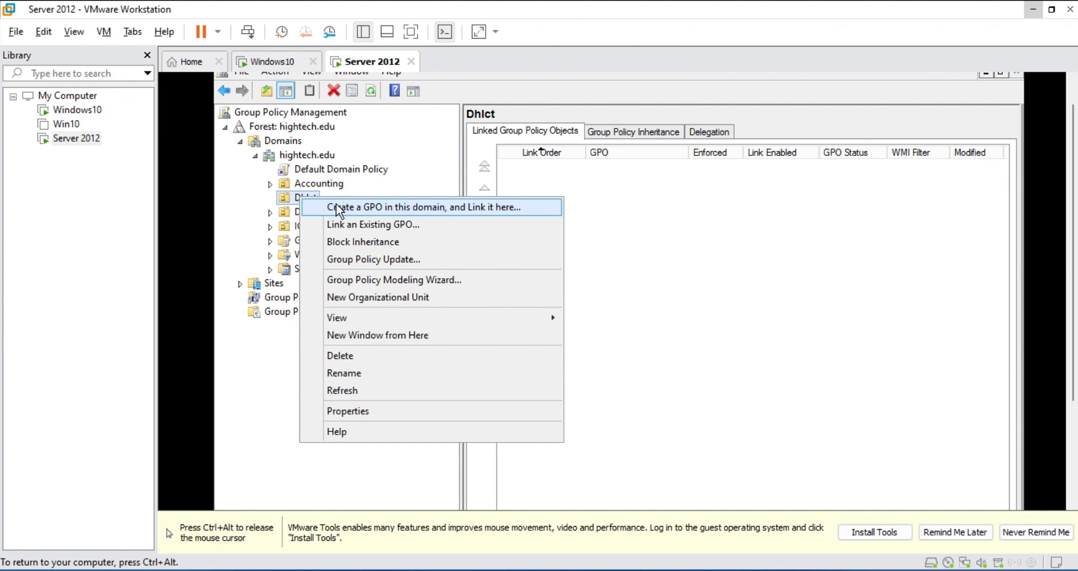
pyautogui.click(337, 207)
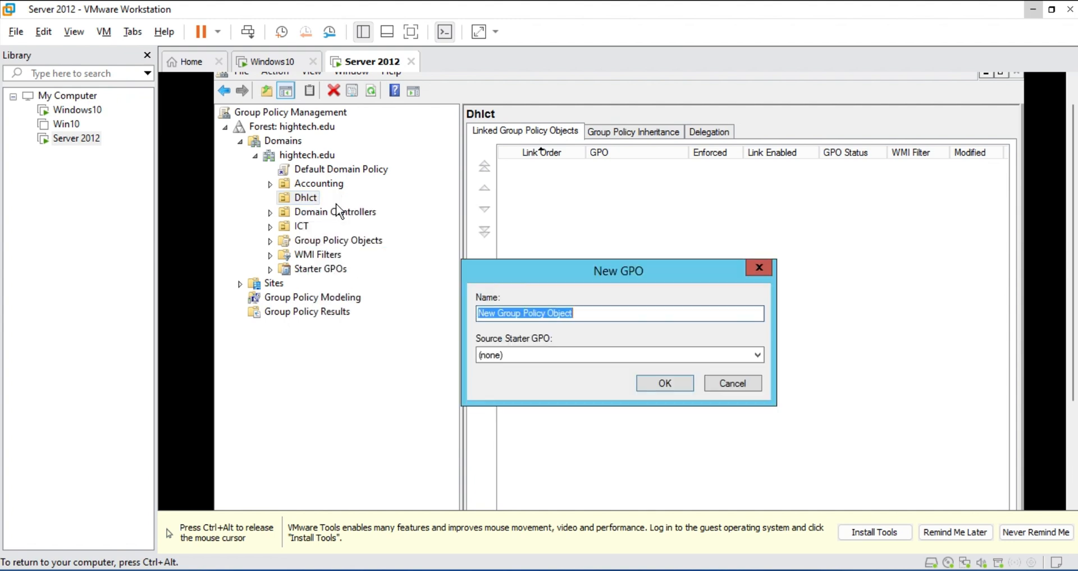
pyautogui.write('Deploy printer')
pyautogui.press('BackSpace')
pyautogui.write('r')
pyautogui.press('BackSpace')
pyautogui.press('BackSpace')
pyautogui.press('BackSpace')
pyautogui.press('BackSpace')
pyautogui.press('BackSpace')
pyautogui.press('BackSpace')
pyautogui.press('BackSpace')
pyautogui.write('canon')
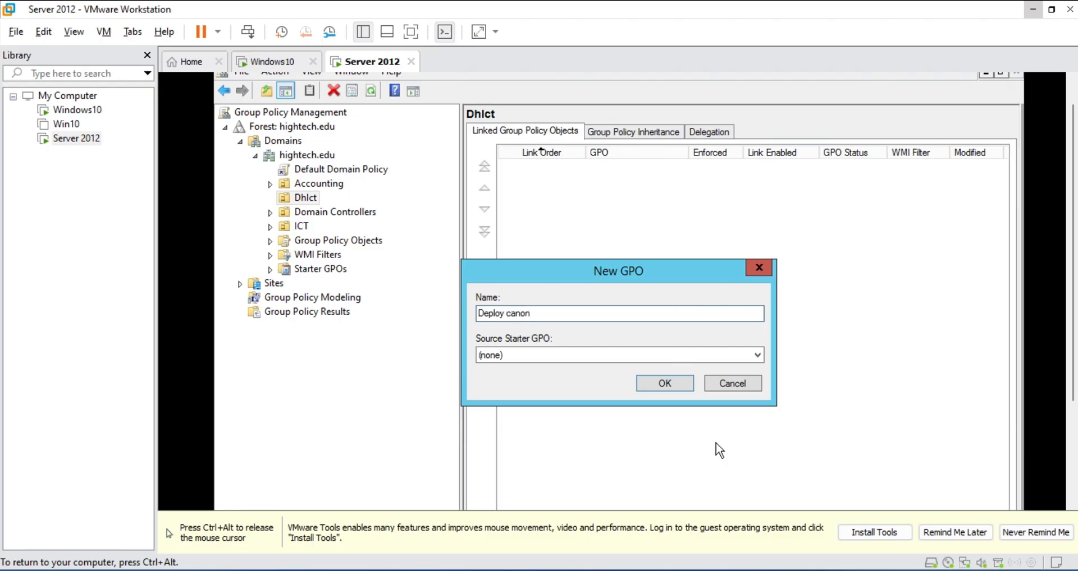
pyautogui.click(676, 384)
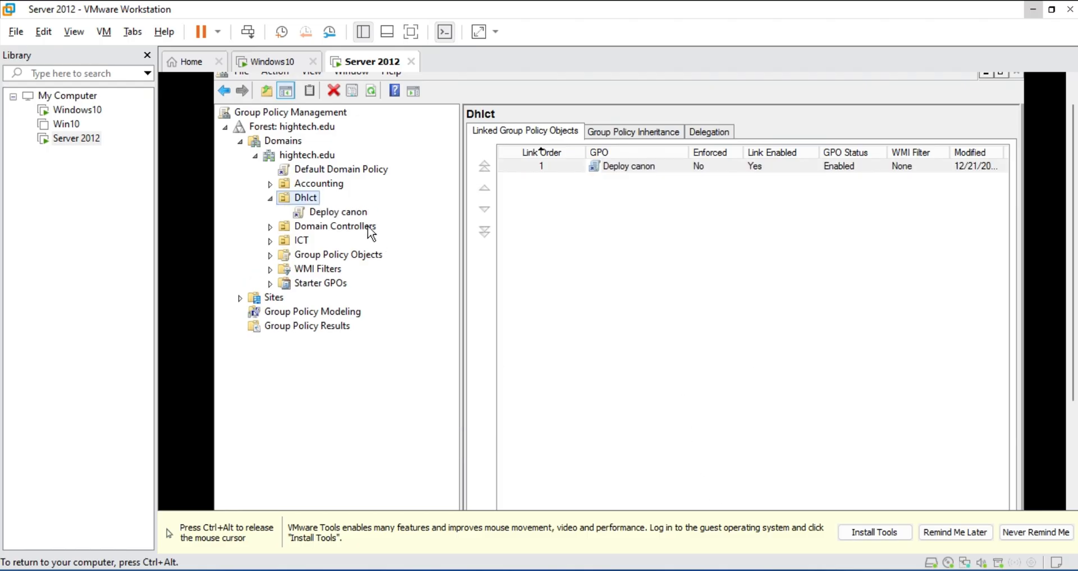
# Open the Deploy canon GPO in the Group Policy Management Editor
pyautogui.click(347, 213)
pyautogui.press('Return')
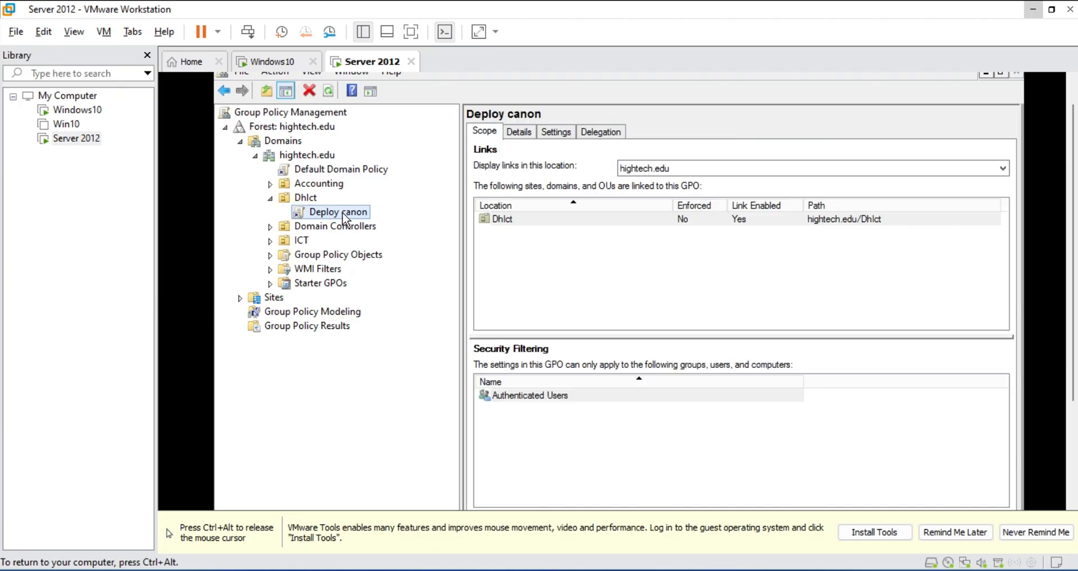
pyautogui.rightClick(345, 219)
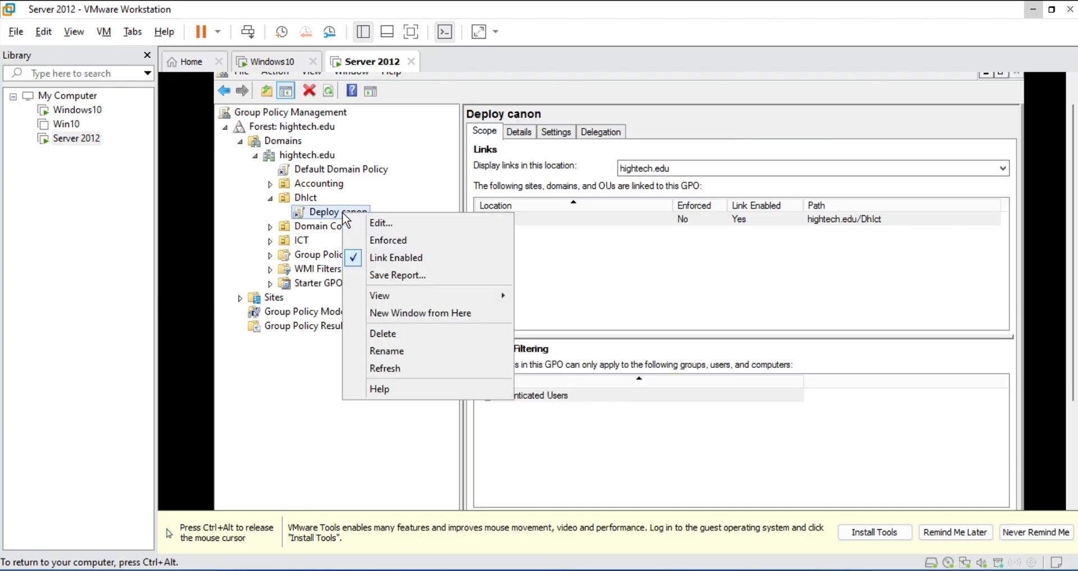
pyautogui.click(369, 224)
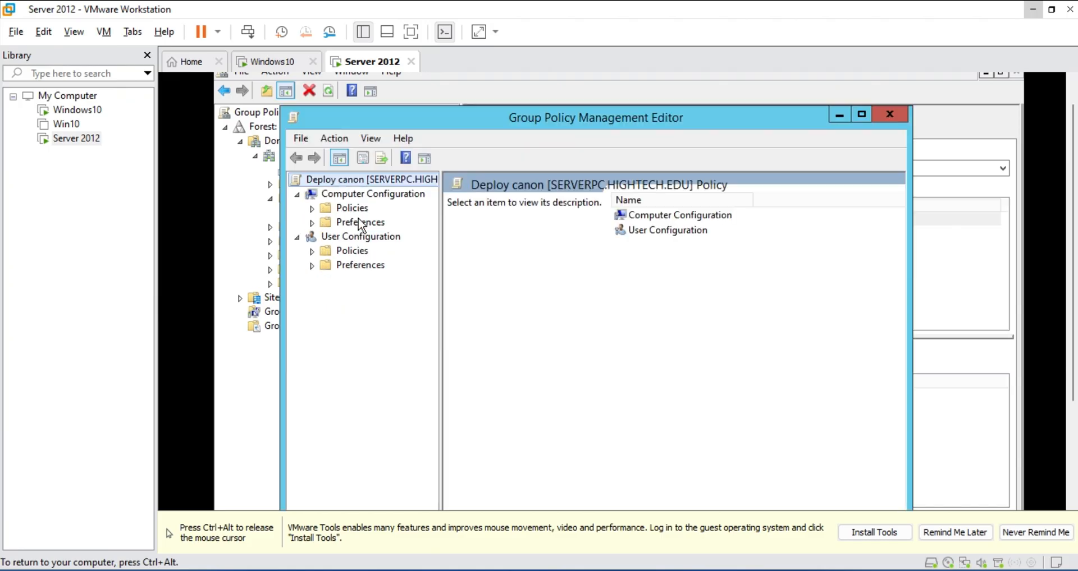
# Maximize the editor and expand User Configuration > Policies > Windows Settings to Deployed Printers
pyautogui.click(313, 251)
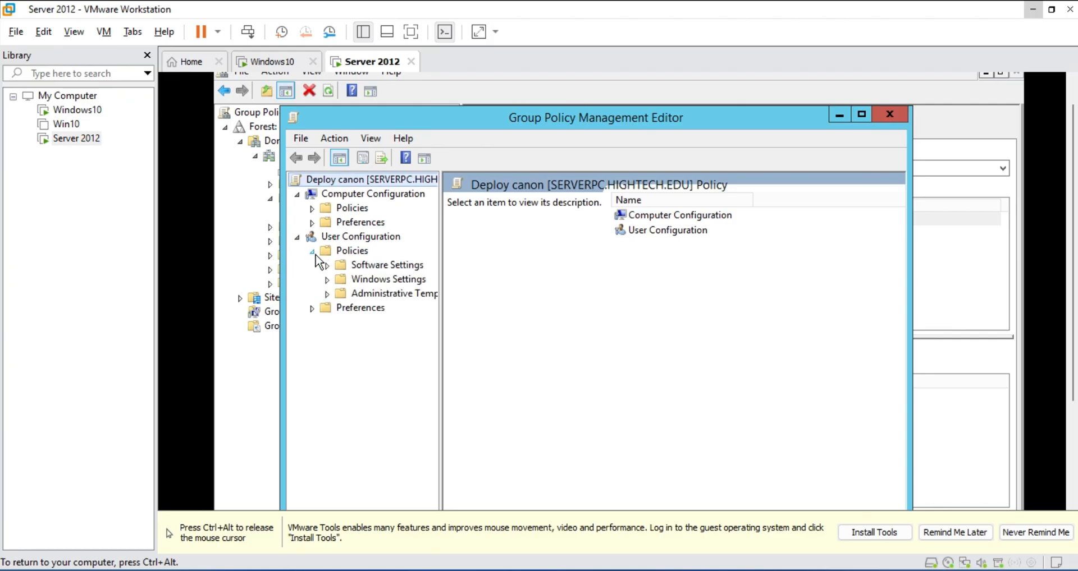
pyautogui.click(327, 279)
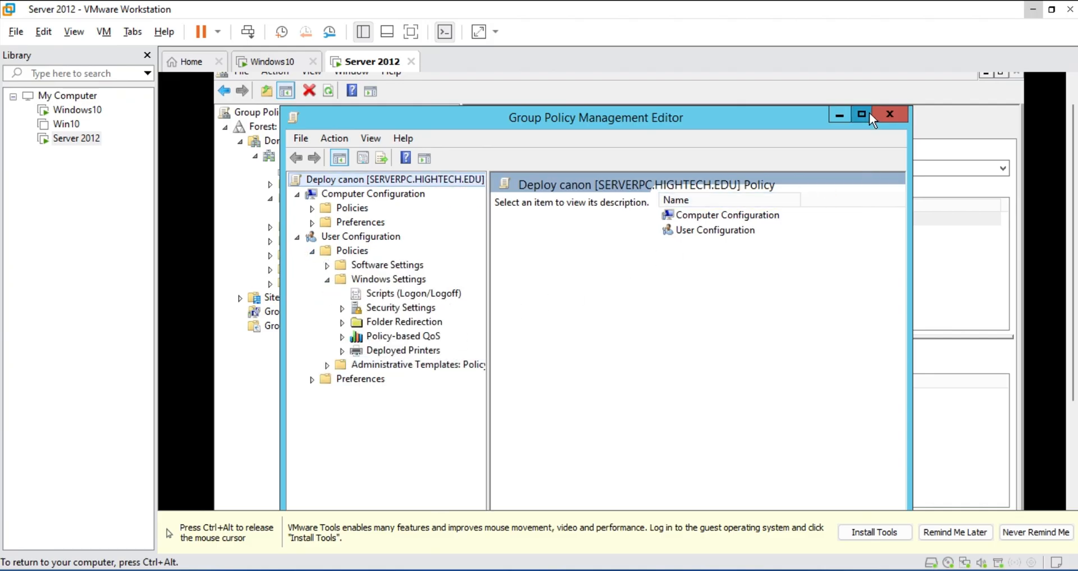
pyautogui.click(869, 114)
pyautogui.click(309, 287)
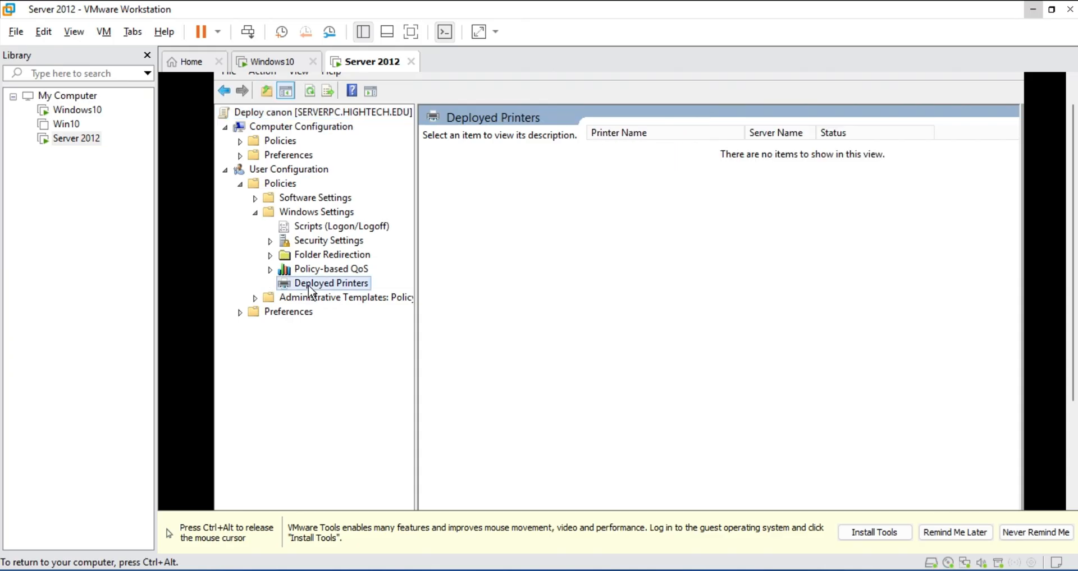
# Add \\ServerPC\Canon to the Deploy Printer list
pyautogui.rightClick(308, 286)
pyautogui.click(341, 297)
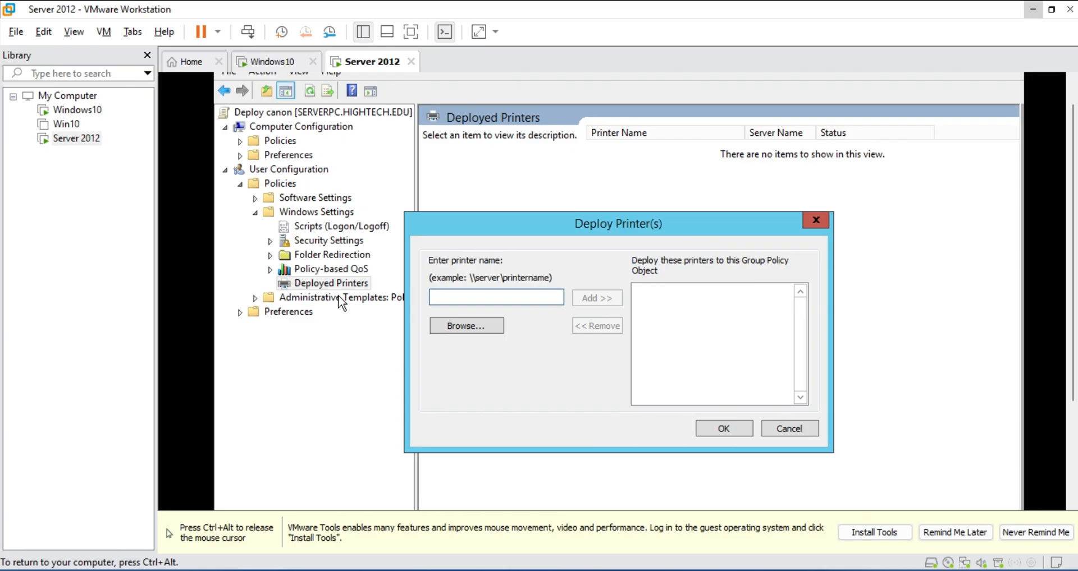
pyautogui.write('\\\\S')
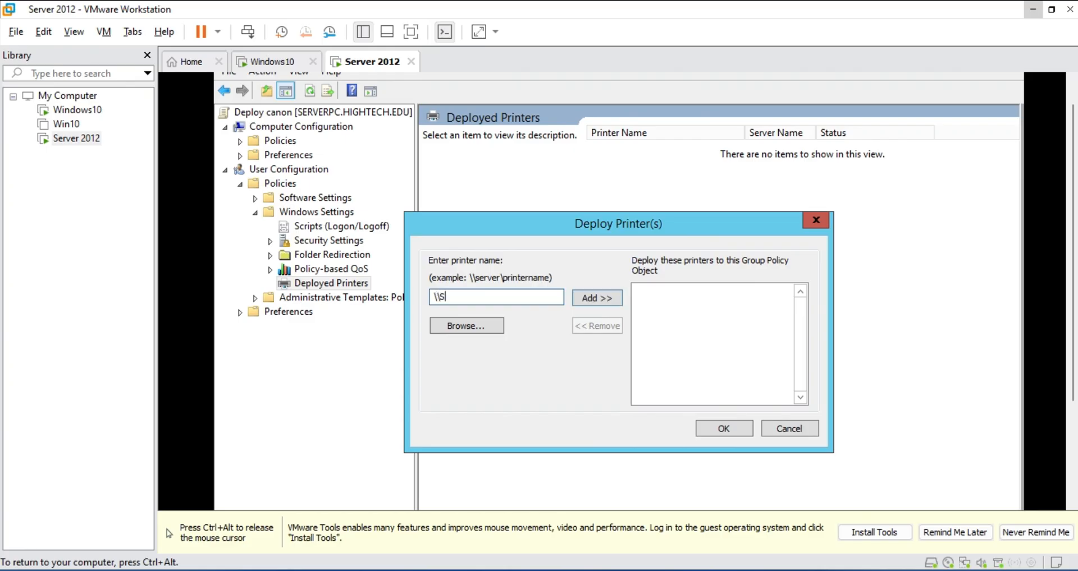
pyautogui.write('erverPc')
pyautogui.press('BackSpace')
pyautogui.write('C\\Canon')
pyautogui.click(595, 296)
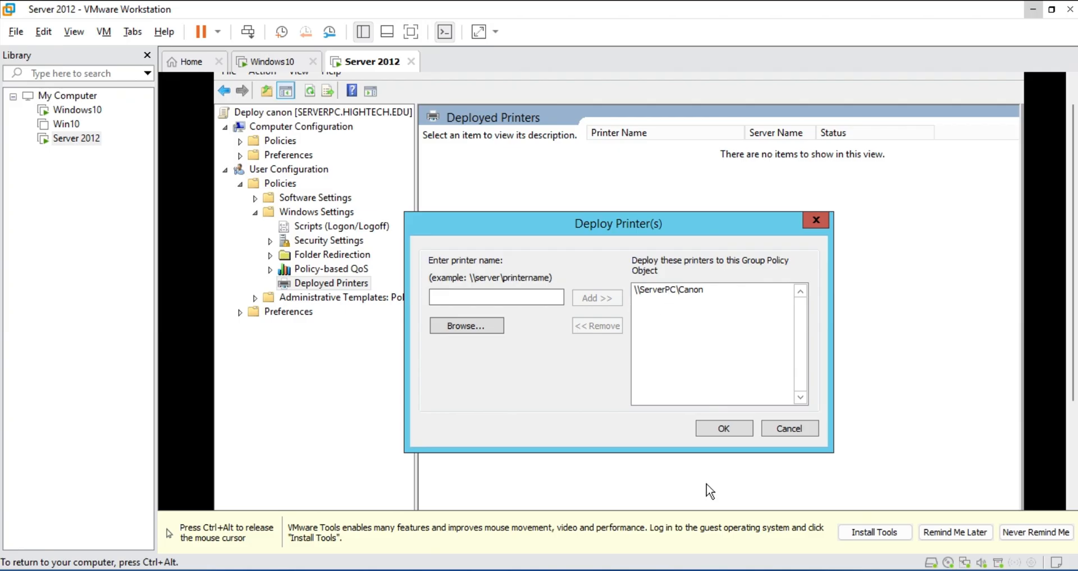
# Confirm the Canon deployment, then advance Add Roles and Features past role-based installation and server selection
pyautogui.click(730, 430)
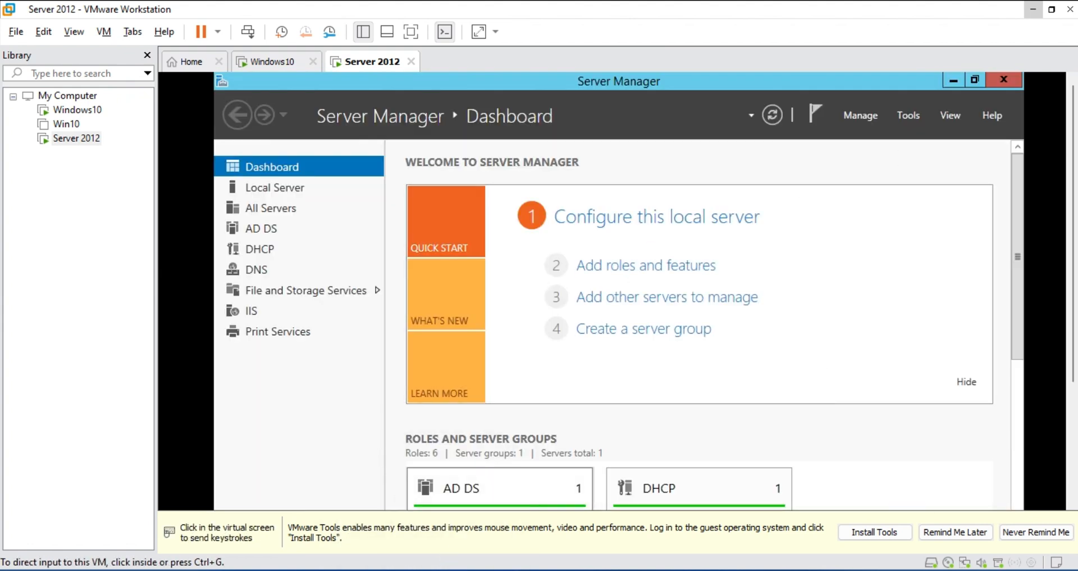
pyautogui.click(752, 218)
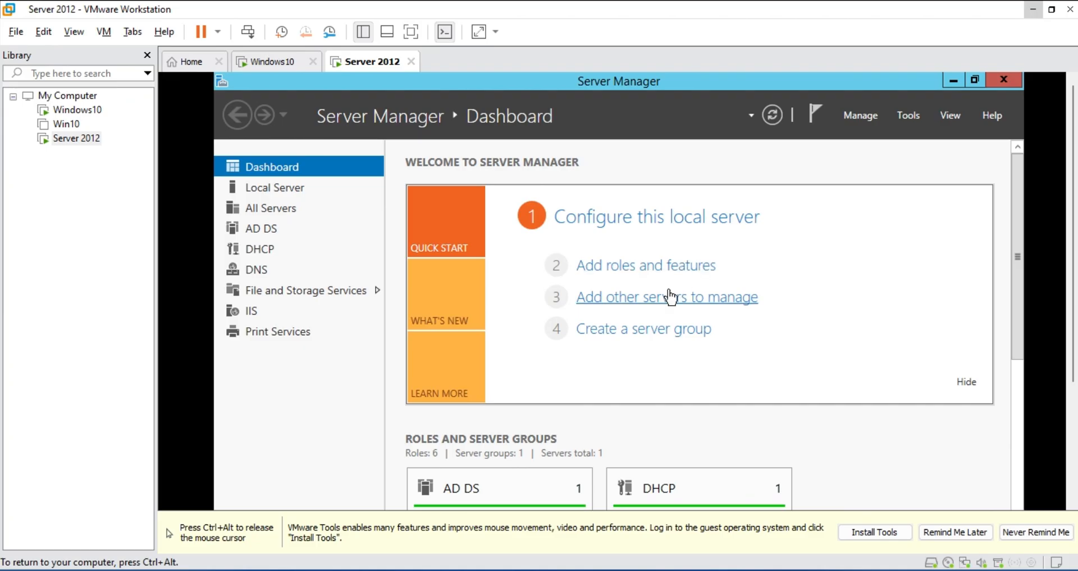
pyautogui.click(658, 271)
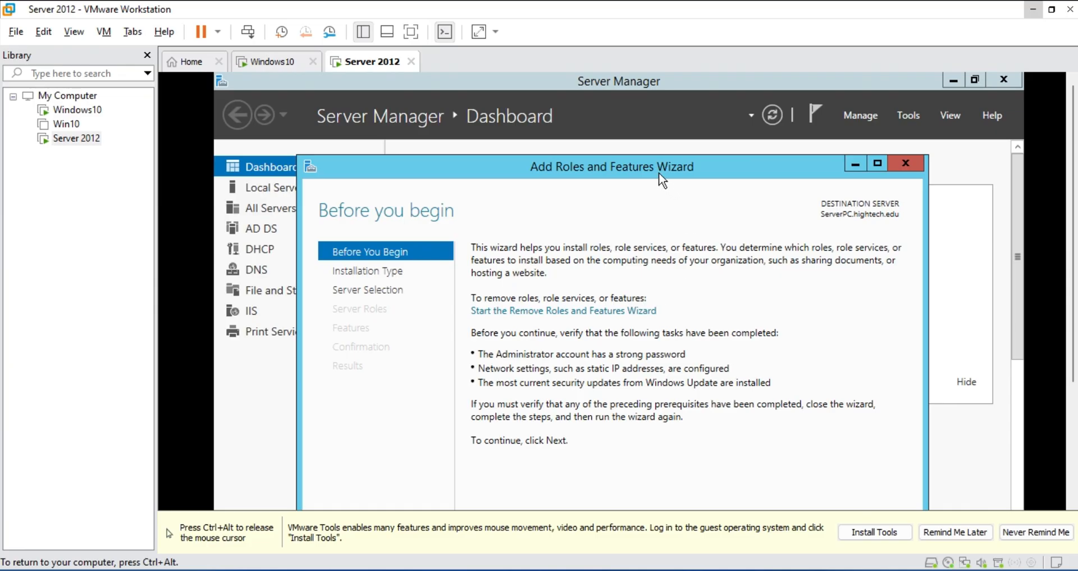
pyautogui.moveTo(659, 173); pyautogui.dragTo(663, 97)
pyautogui.hotkey('ctrl', 'alt')
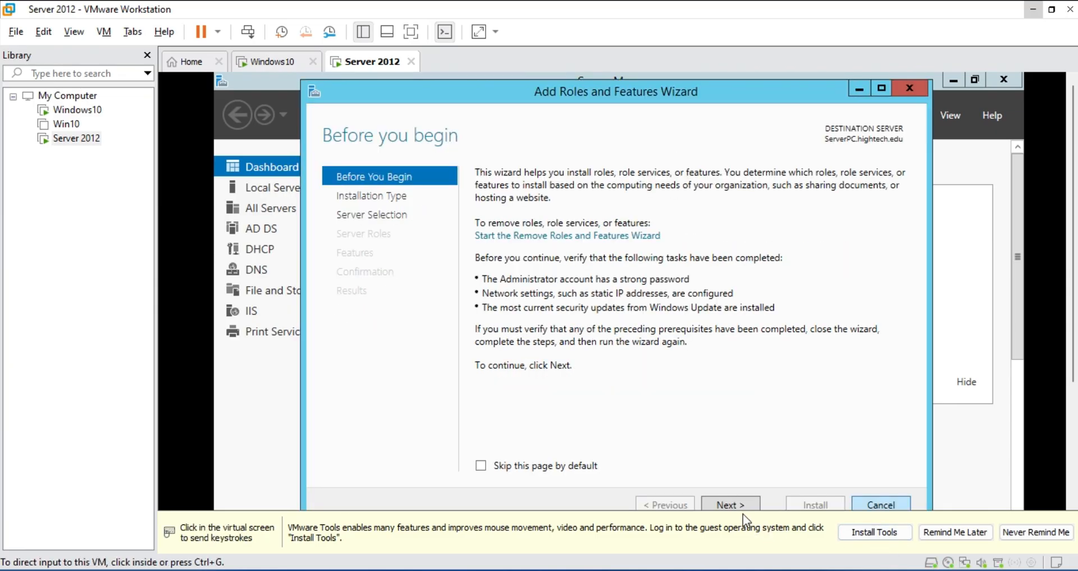
pyautogui.click(740, 504)
pyautogui.click(742, 505)
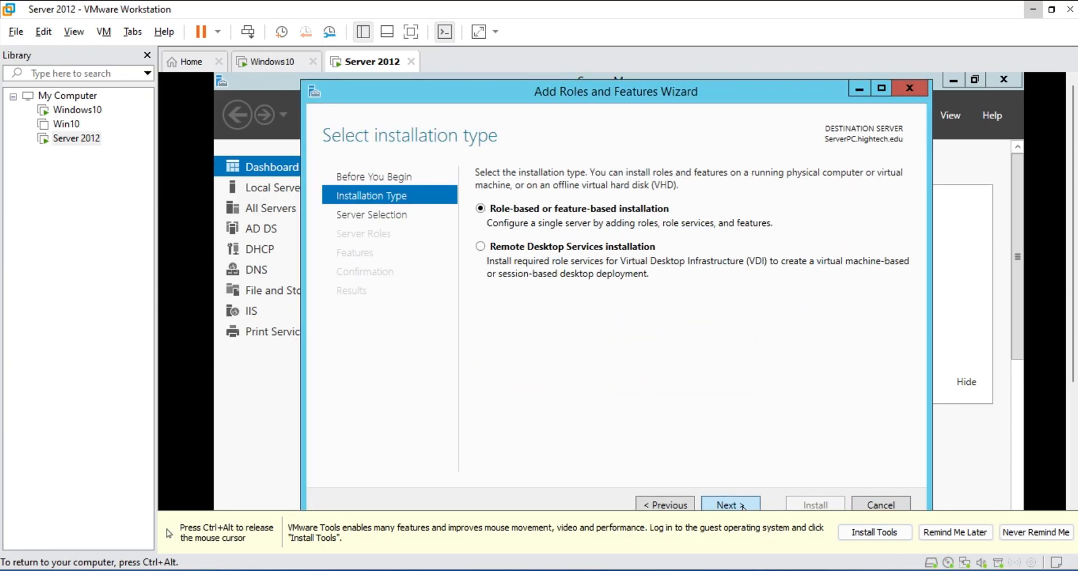
pyautogui.click(746, 502)
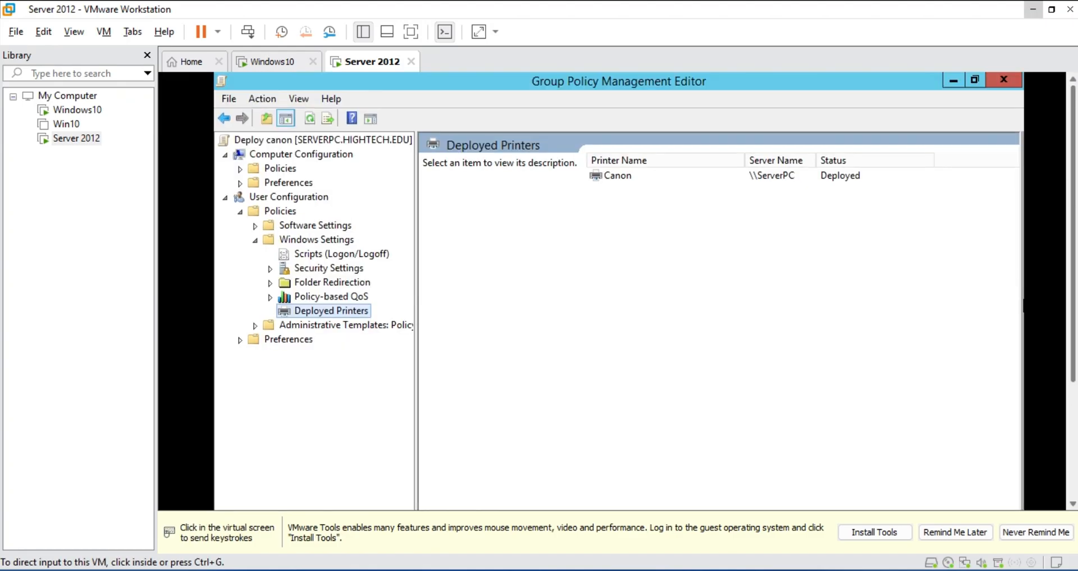
# Close both Group Policy windows and launch DNS Manager from Tools
pyautogui.click(1015, 84)
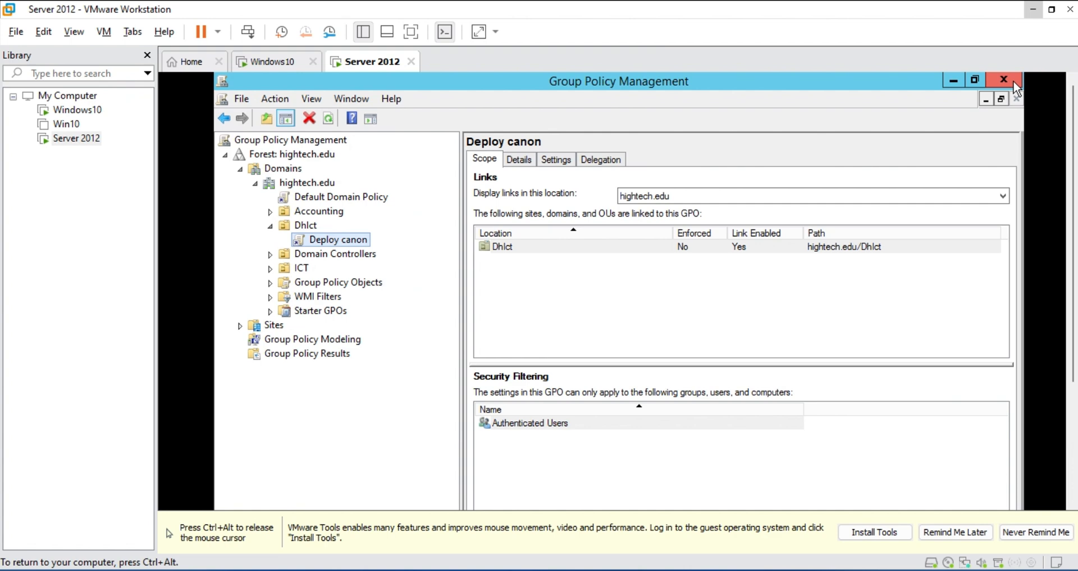
pyautogui.click(1009, 79)
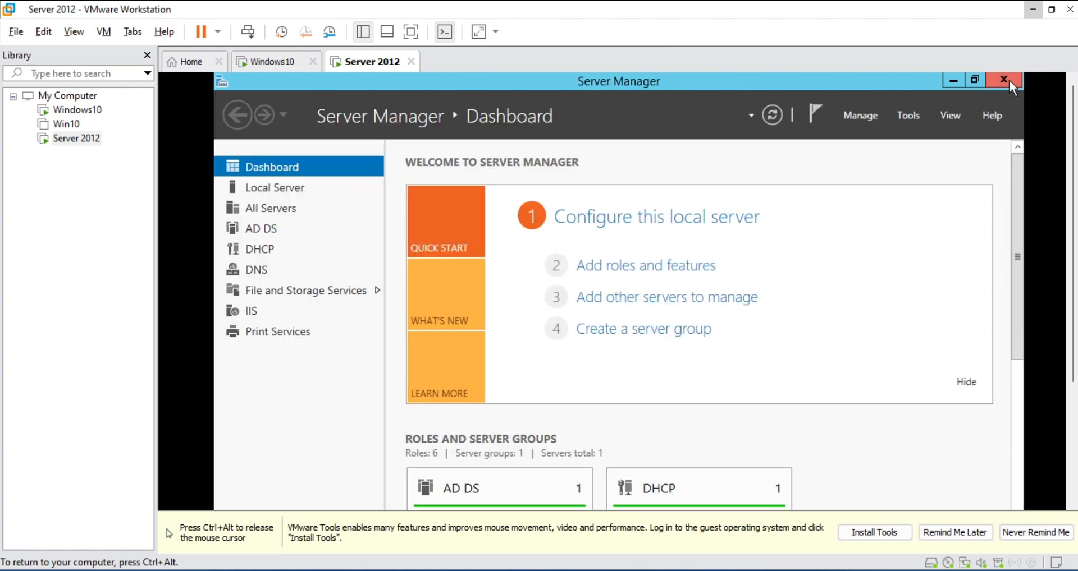
pyautogui.click(910, 114)
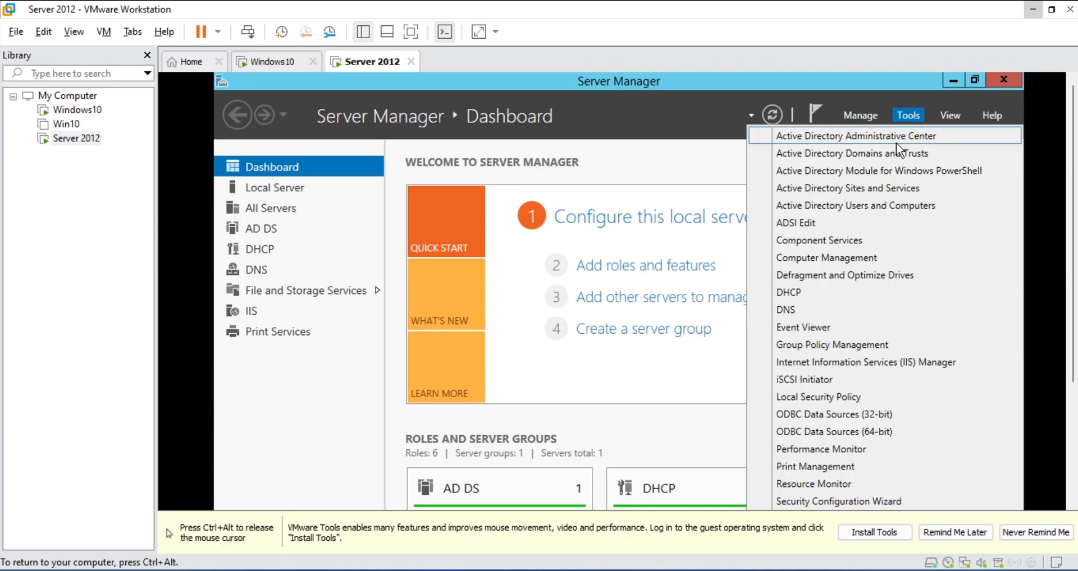
pyautogui.click(806, 311)
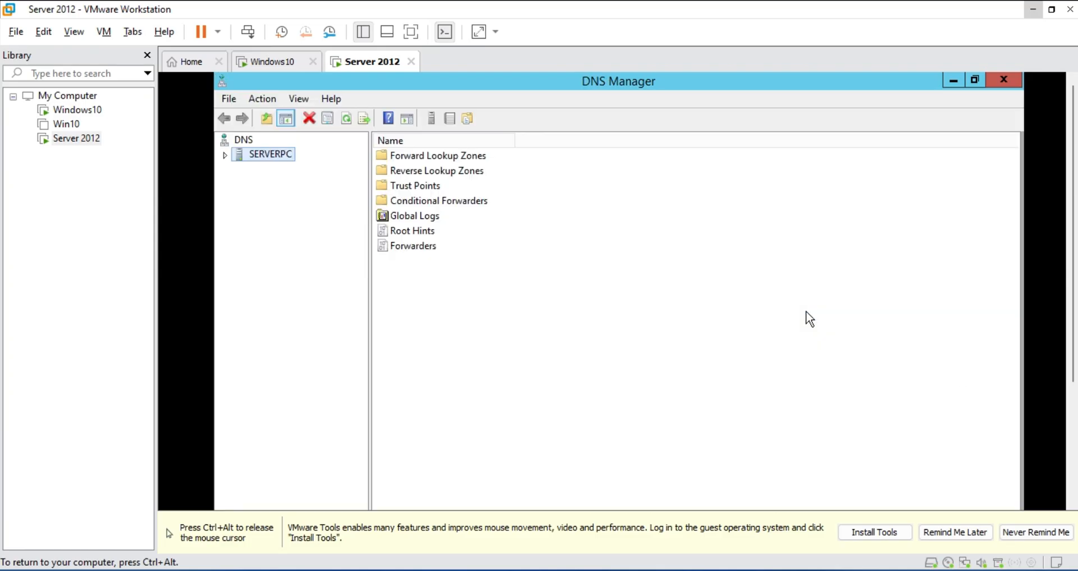
# Expand SERVERPC's forward lookup zones, view hightech.edu, then select Reverse Lookup Zones
pyautogui.click(225, 156)
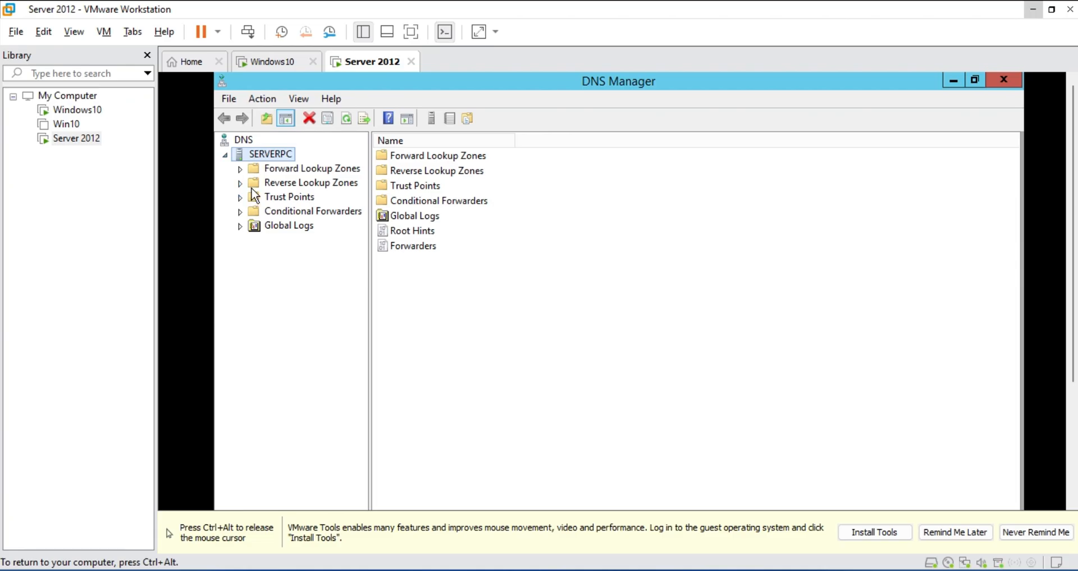
pyautogui.click(269, 170)
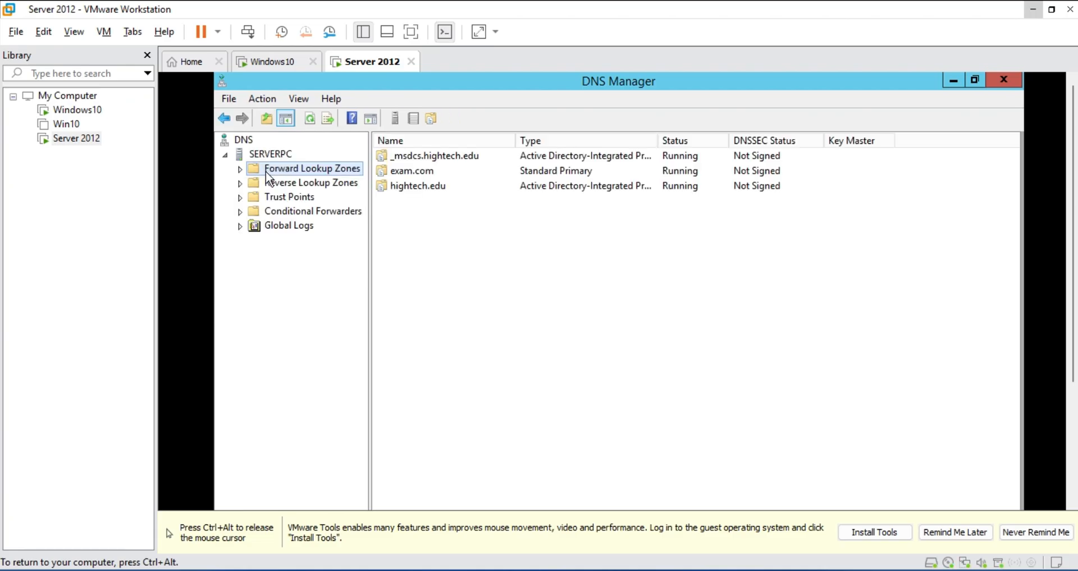
pyautogui.click(240, 169)
pyautogui.click(304, 212)
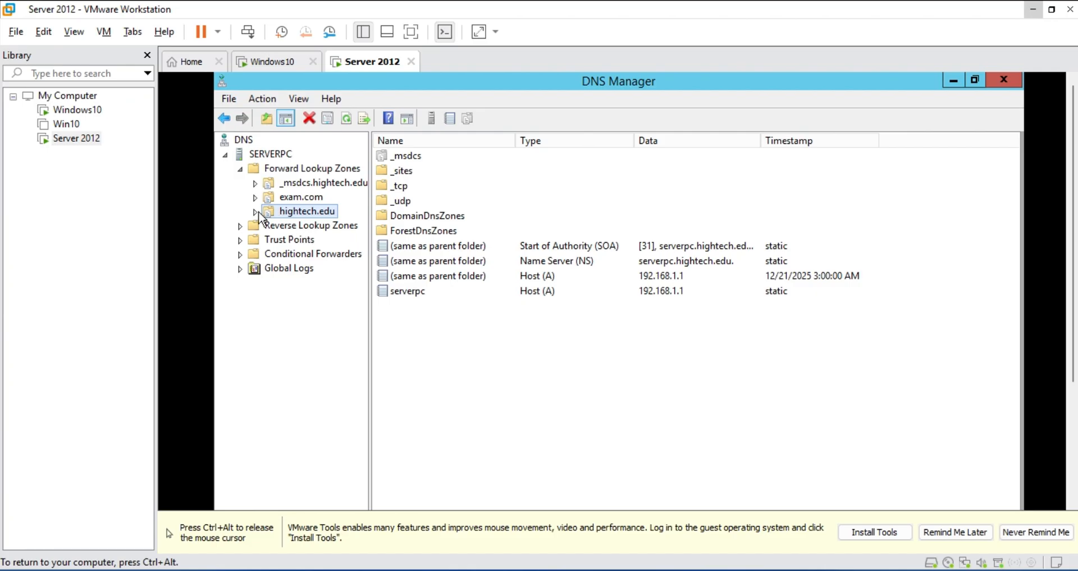
pyautogui.click(271, 227)
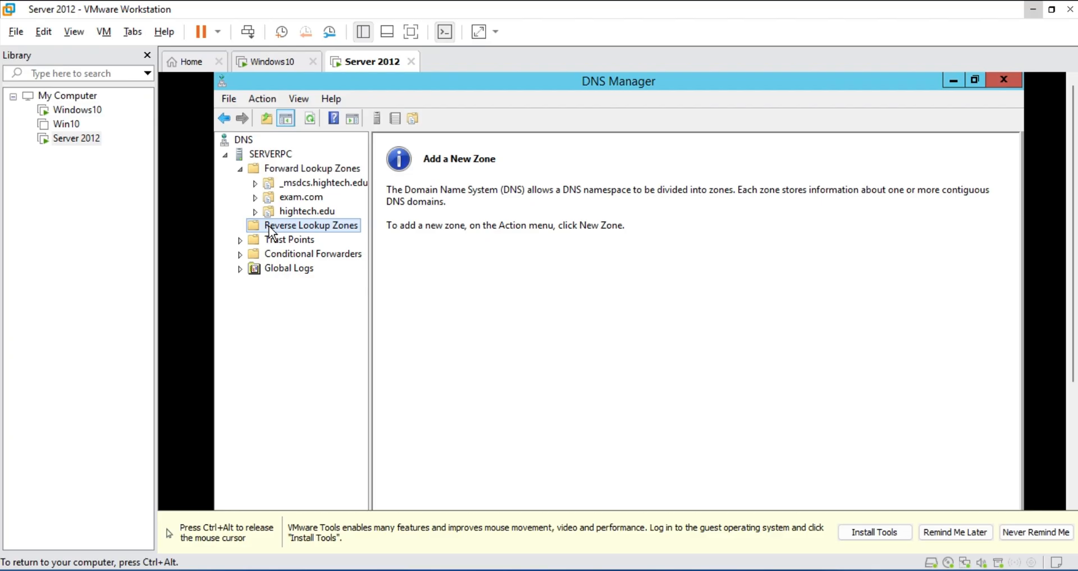
# Start a primary, AD-stored IPv4 reverse zone replicated to all domain DNS servers, then open Run
pyautogui.rightClick(270, 230)
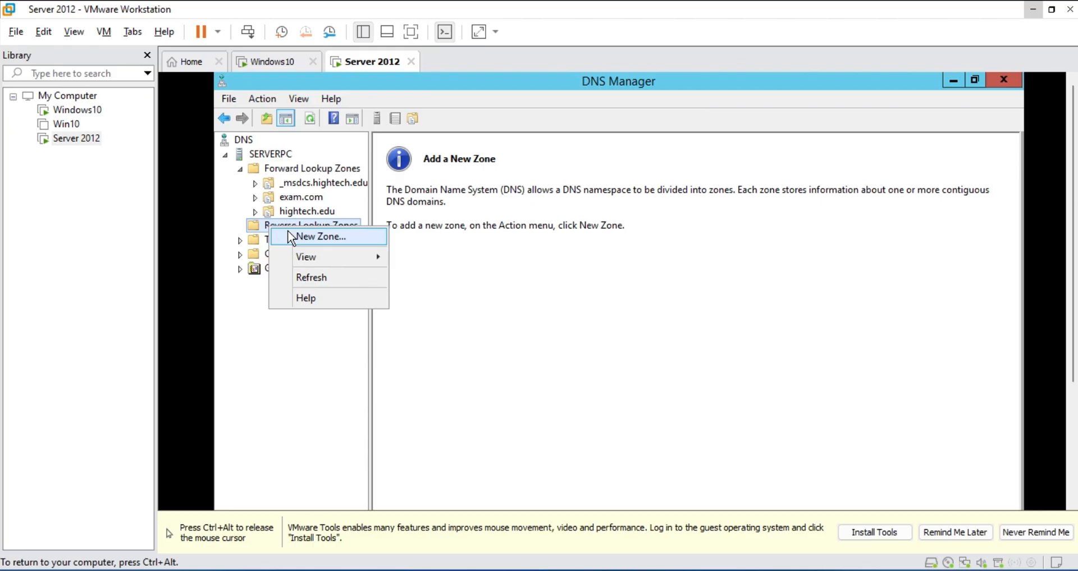
pyautogui.click(288, 231)
pyautogui.click(521, 373)
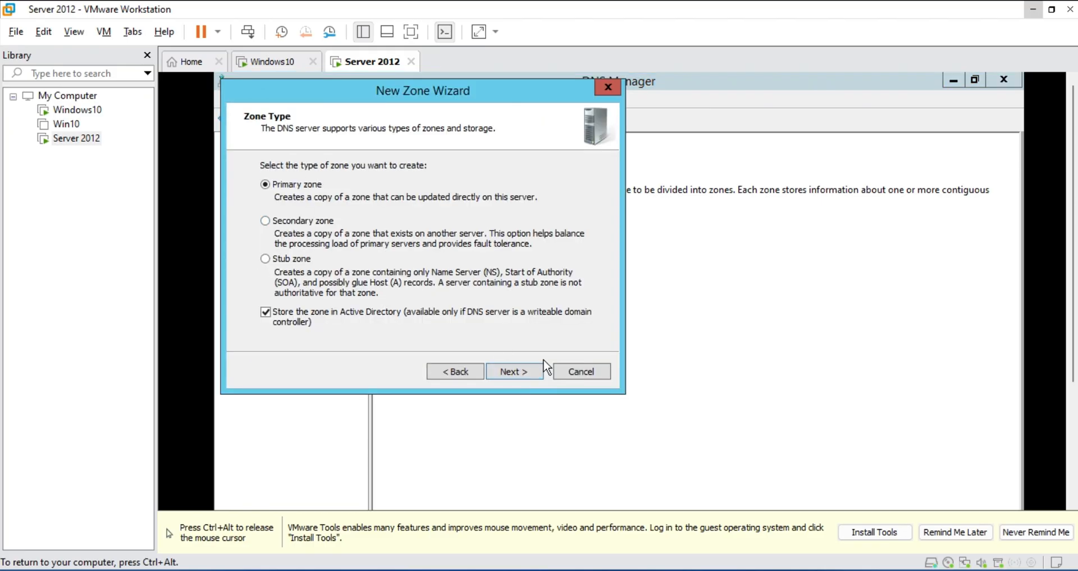
pyautogui.click(538, 374)
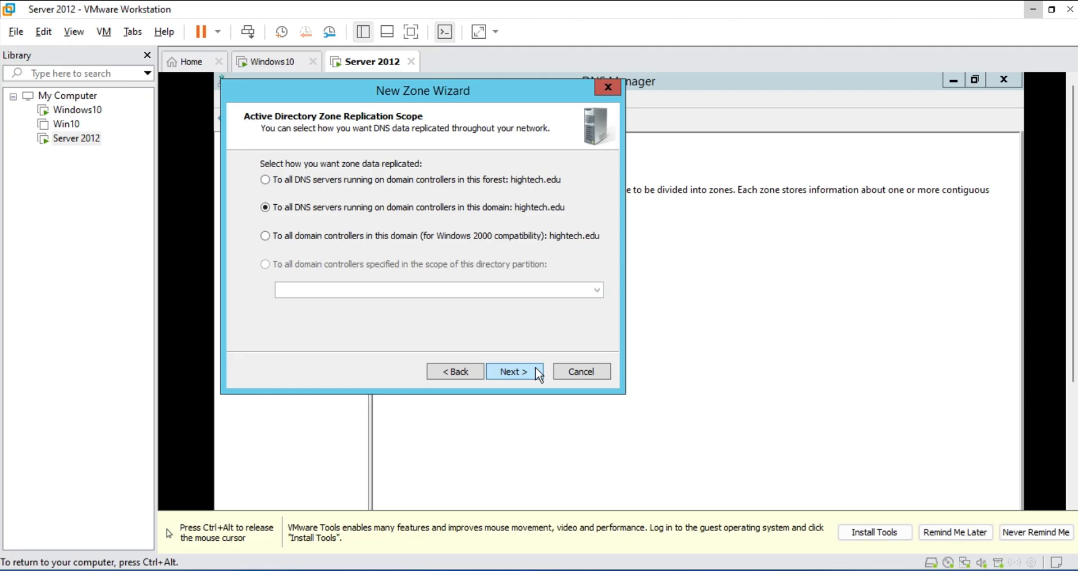
pyautogui.click(530, 377)
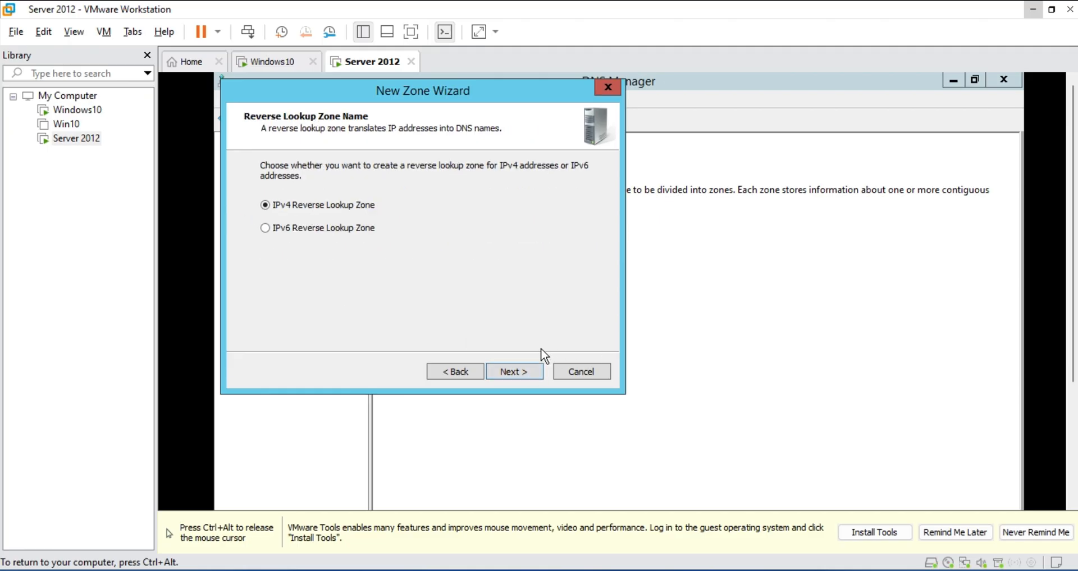
pyautogui.click(518, 373)
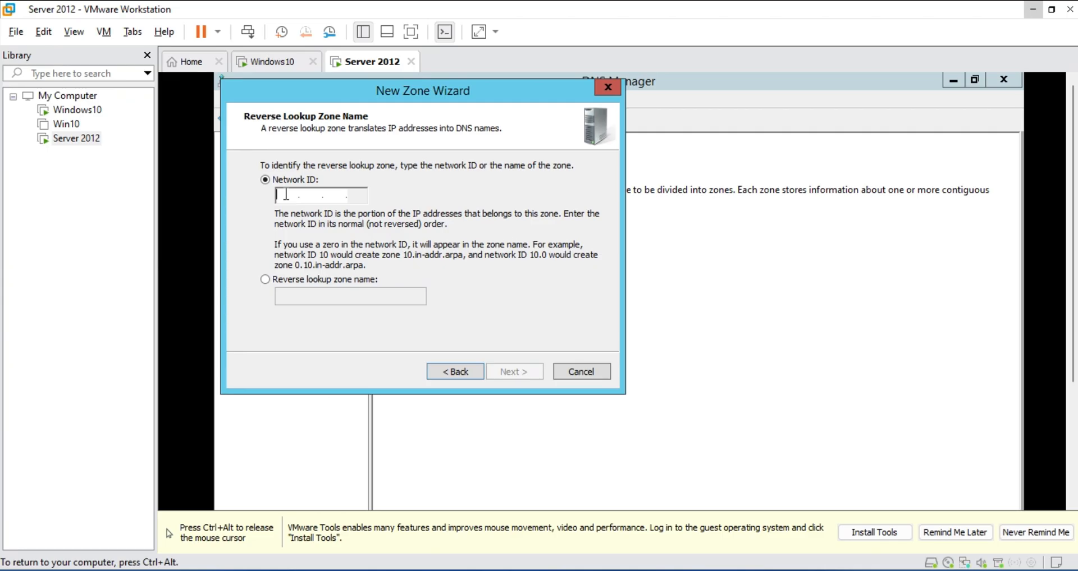
pyautogui.press('super+r')
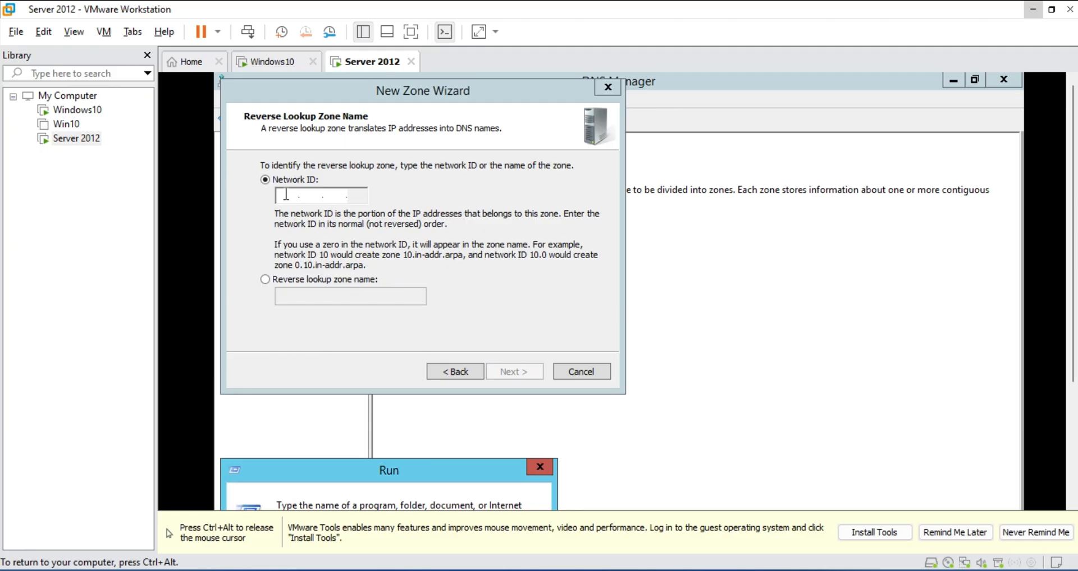
# Run ipconfig in Command Prompt to confirm the server's IPv4 address 192.168.1.1
pyautogui.press('Return')
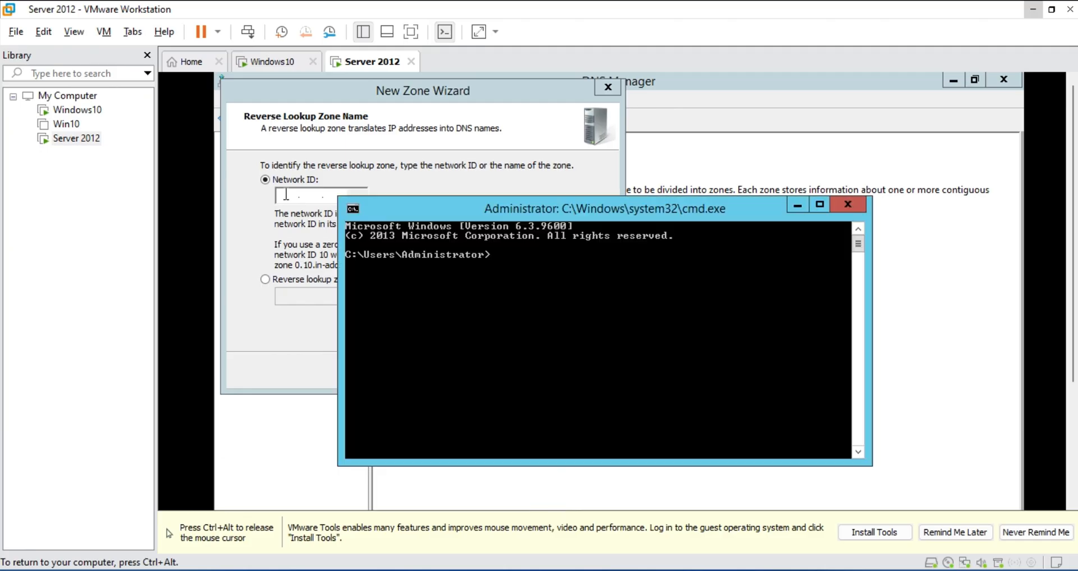
pyautogui.write('ipconfig')
pyautogui.press('Return')
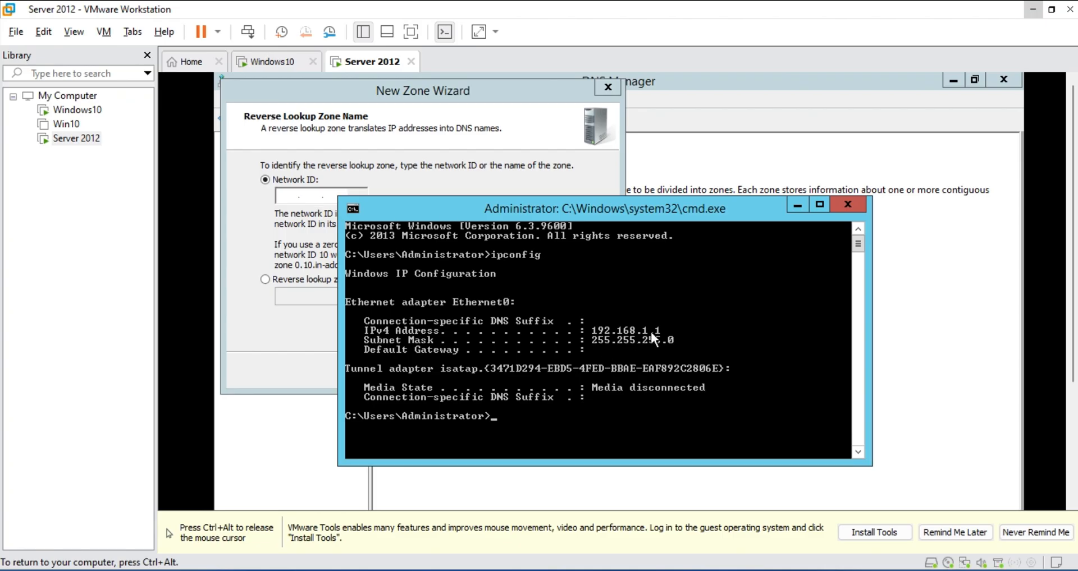
# Enter network ID 192.168.1, allow nonsecure and secure dynamic updates, and finish the wizard
pyautogui.click(283, 195)
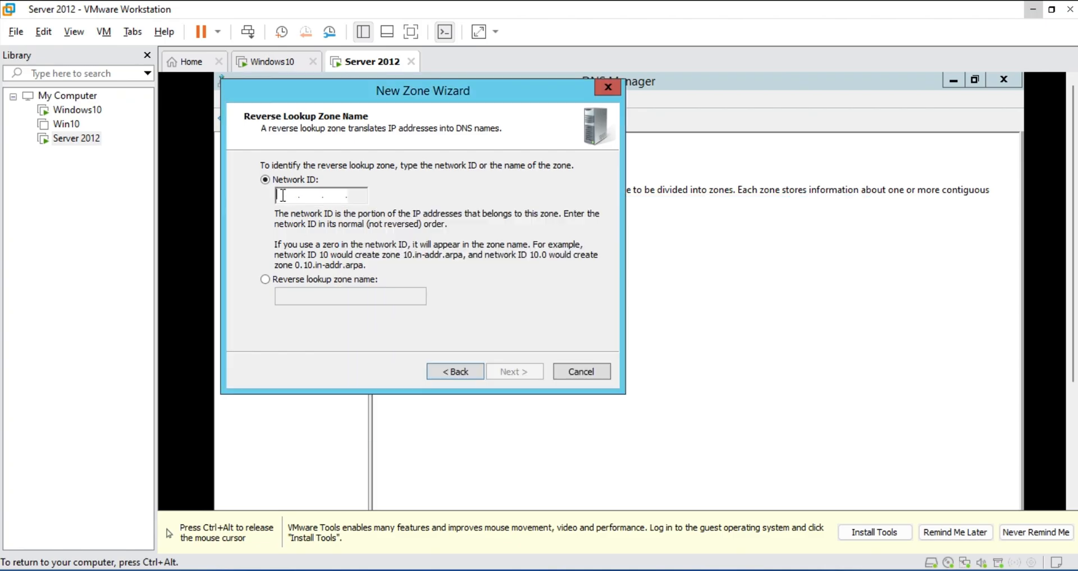
pyautogui.write('192.')
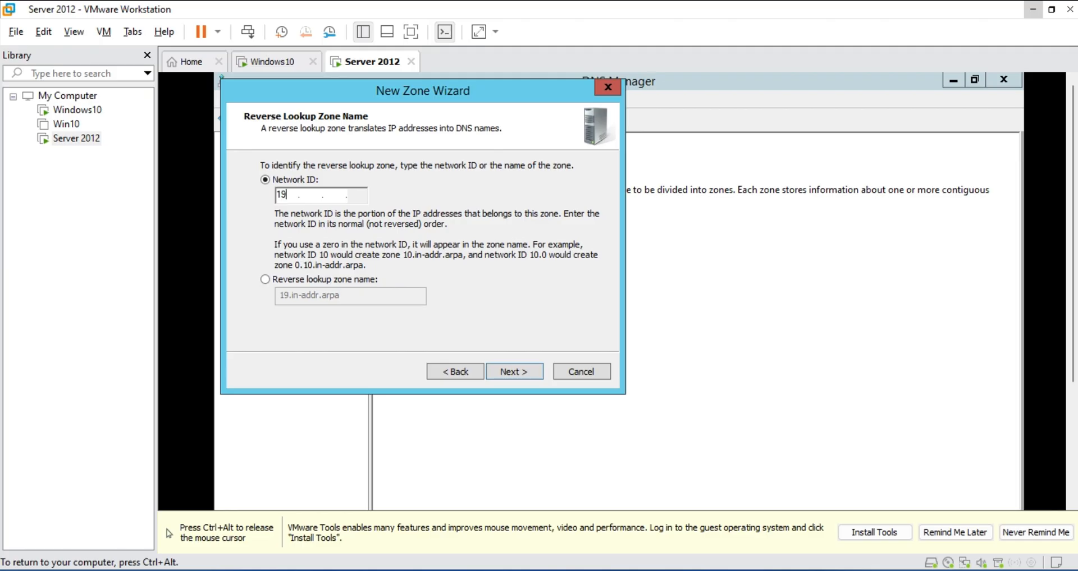
pyautogui.write('168.1')
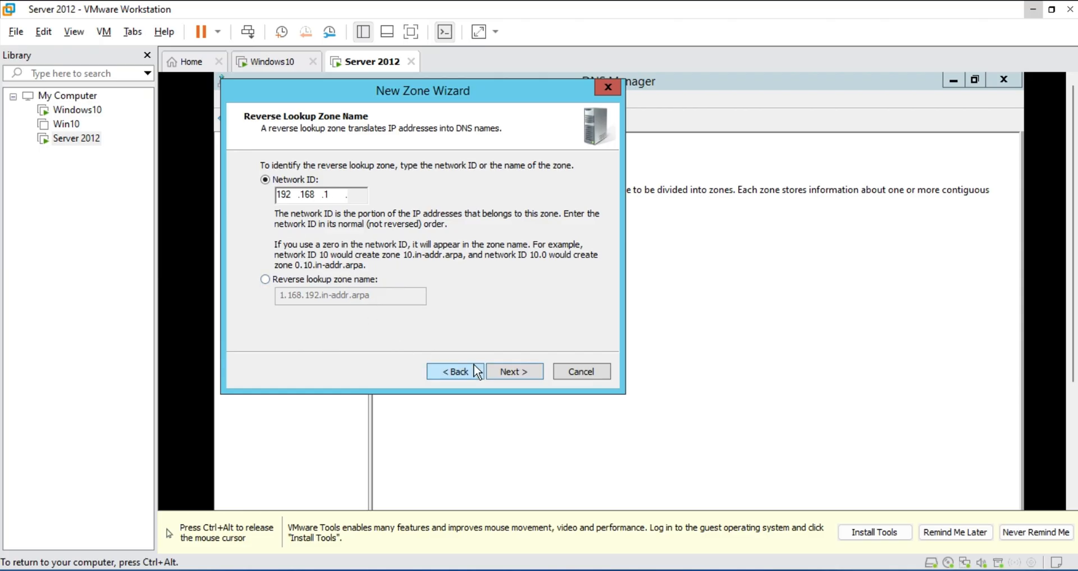
pyautogui.click(511, 373)
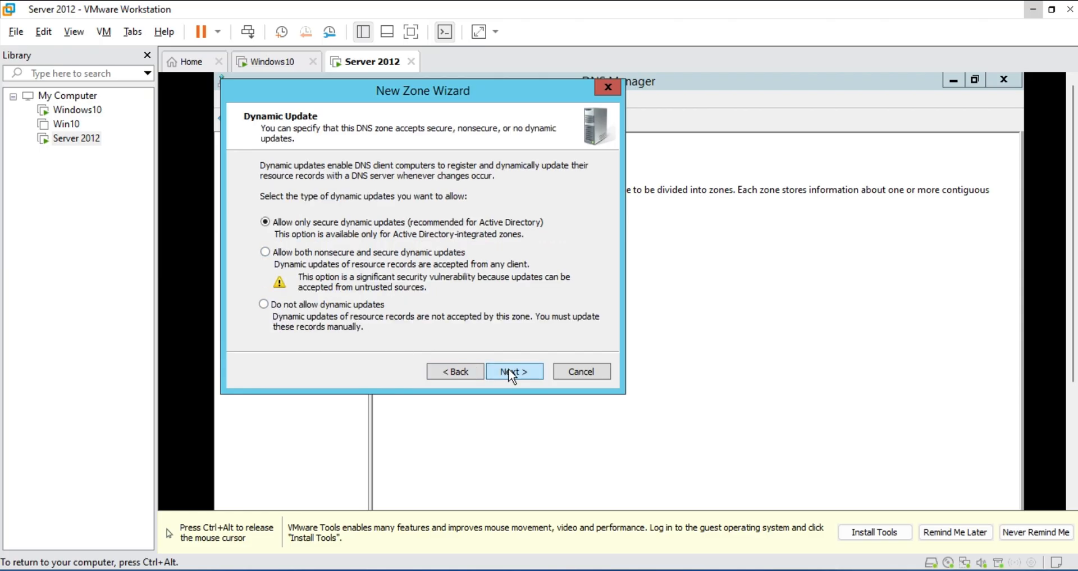
pyautogui.click(265, 252)
pyautogui.click(498, 366)
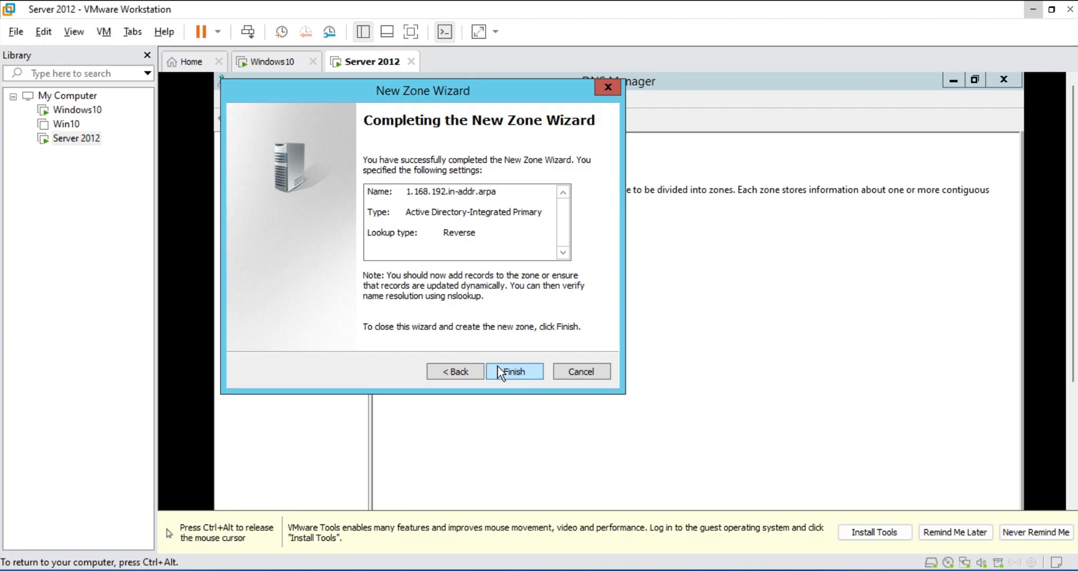
pyautogui.click(500, 371)
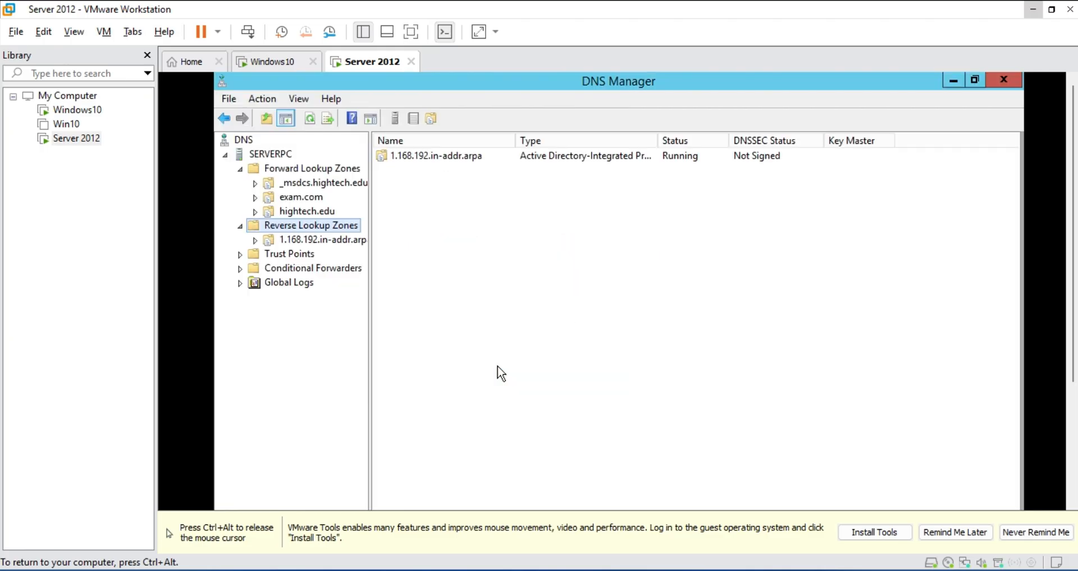
# Start a new pointer record in 1.168.192.in-addr.arpa for host IP 192.168.1.1
pyautogui.click(316, 241)
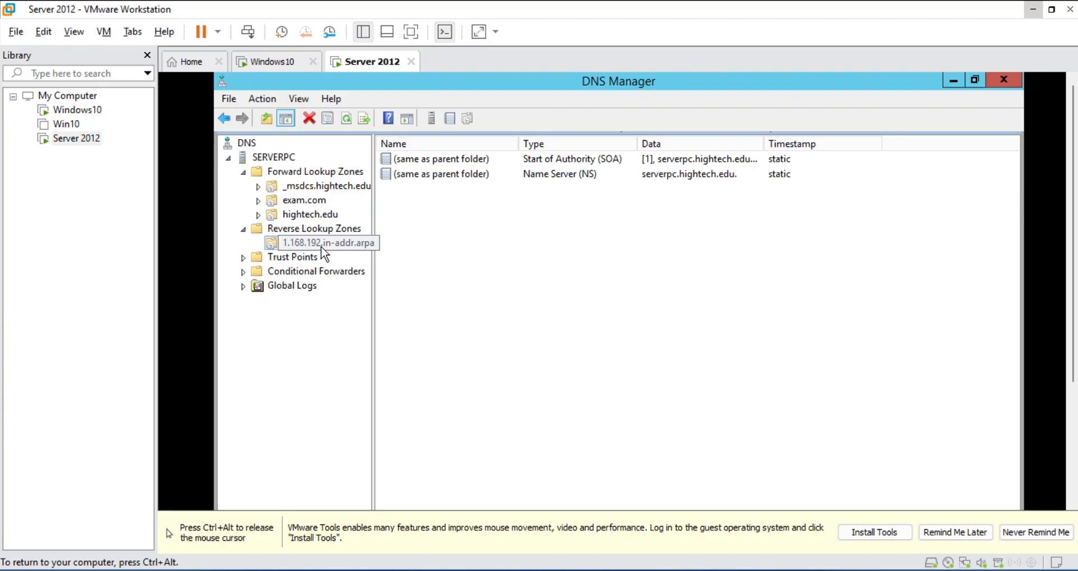
pyautogui.rightClick(286, 247)
pyautogui.click(375, 293)
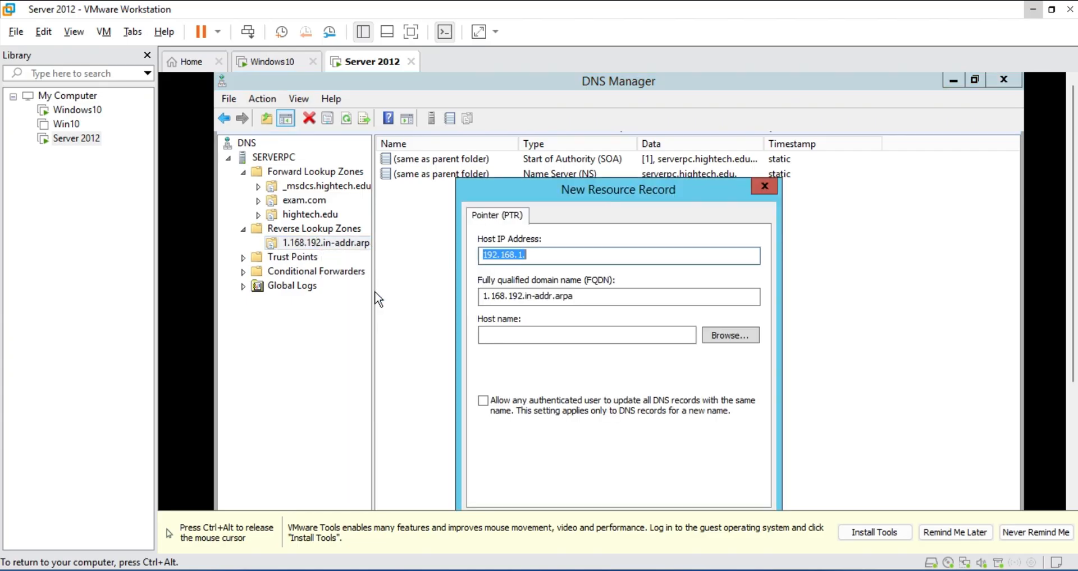
pyautogui.click(537, 254)
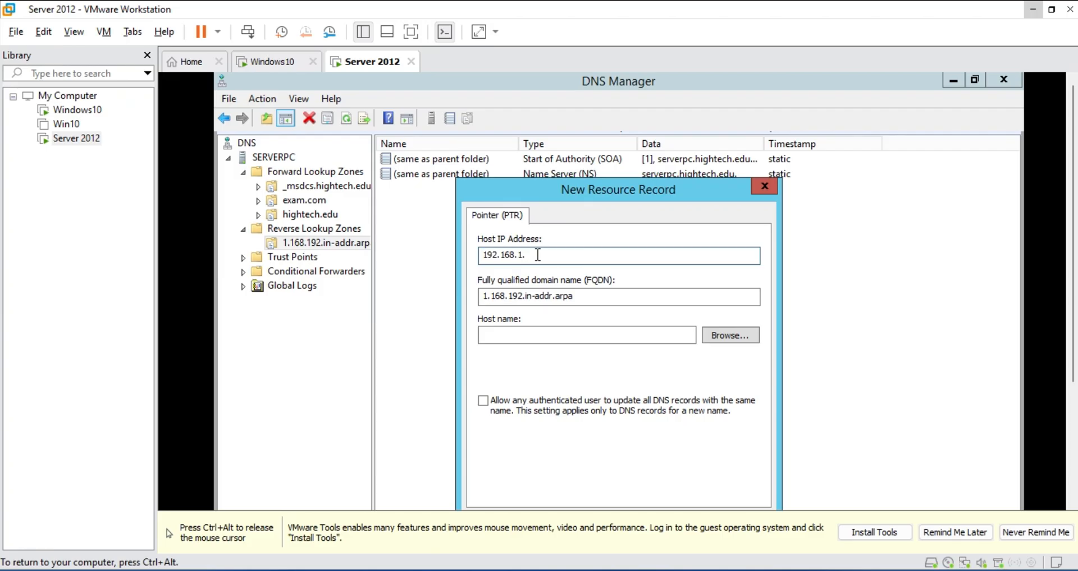
pyautogui.write('1')
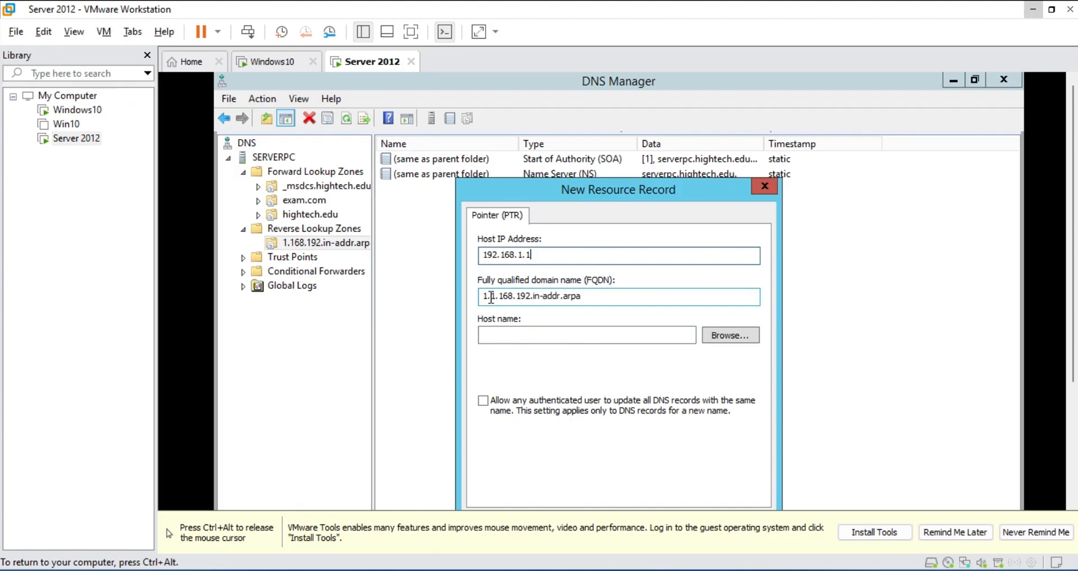
# Browse to exa in exam.com as the host name, create the PTR record, and inspect it
pyautogui.click(729, 337)
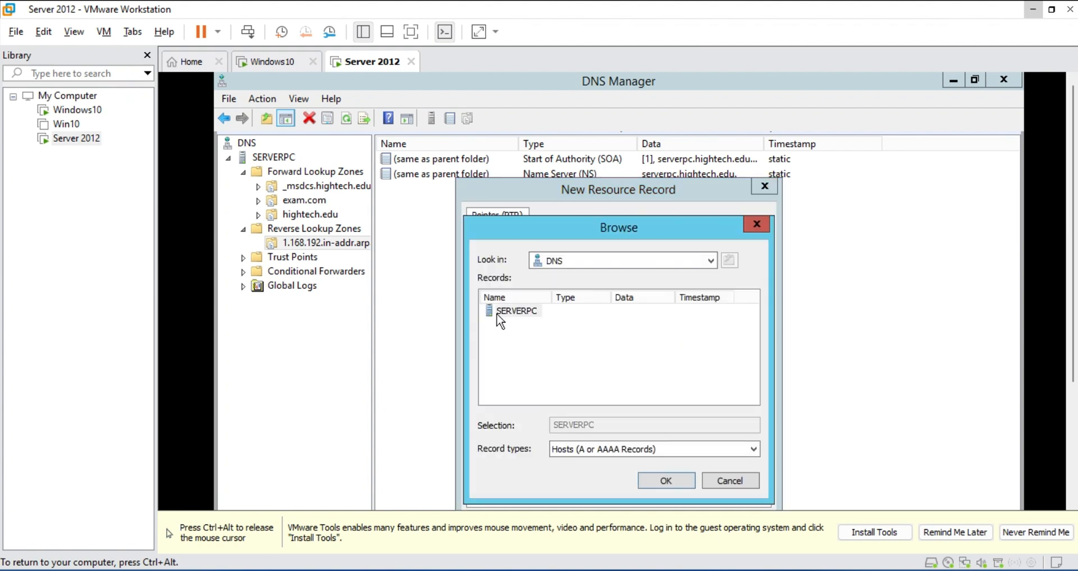
pyautogui.doubleClick(499, 313)
pyautogui.doubleClick(528, 314)
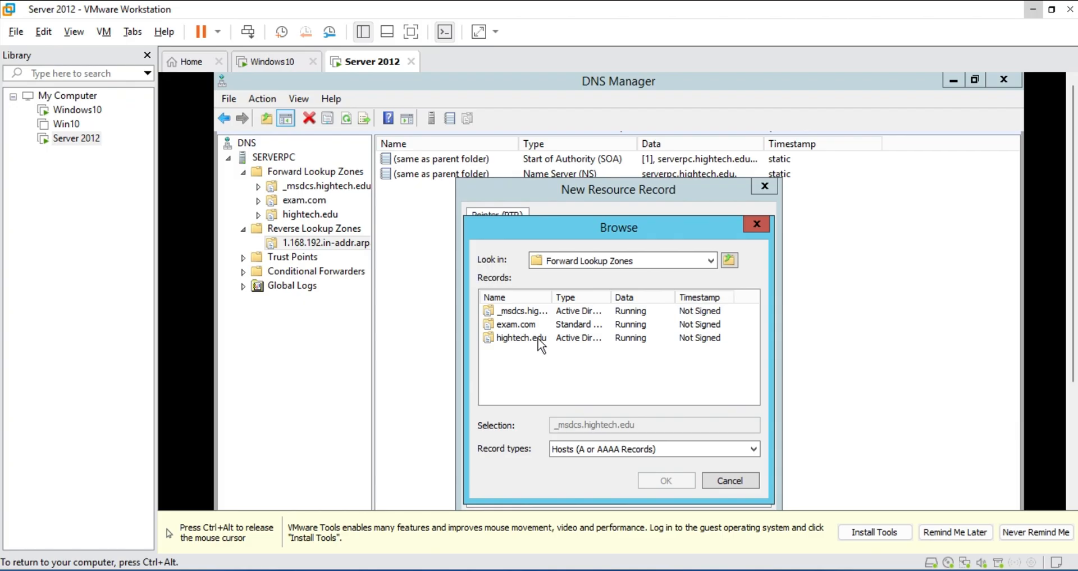
pyautogui.click(526, 326)
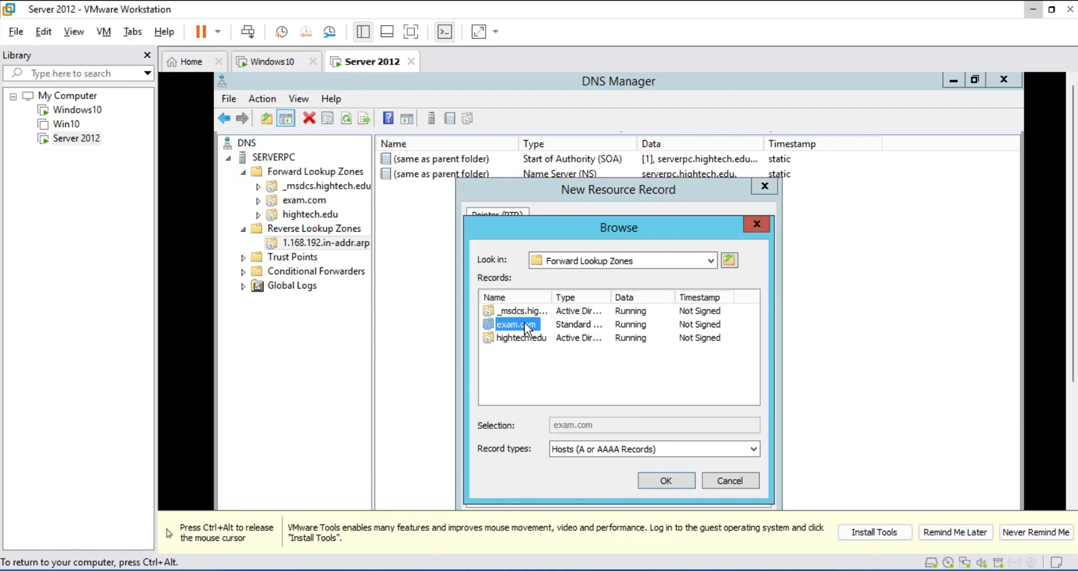
pyautogui.doubleClick(526, 325)
pyautogui.click(500, 312)
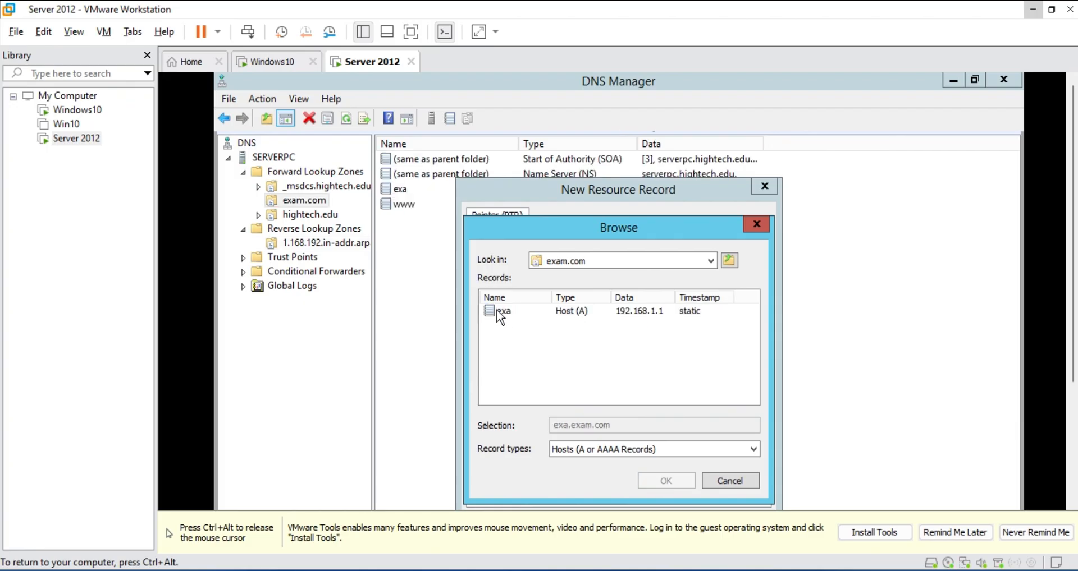
pyautogui.doubleClick(499, 313)
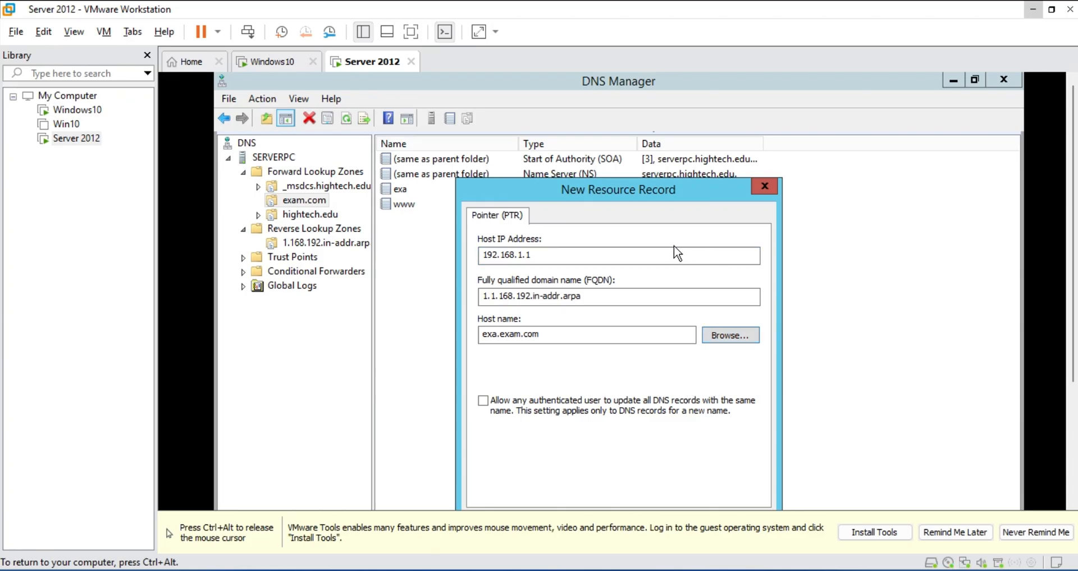
pyautogui.moveTo(638, 188); pyautogui.dragTo(660, 83)
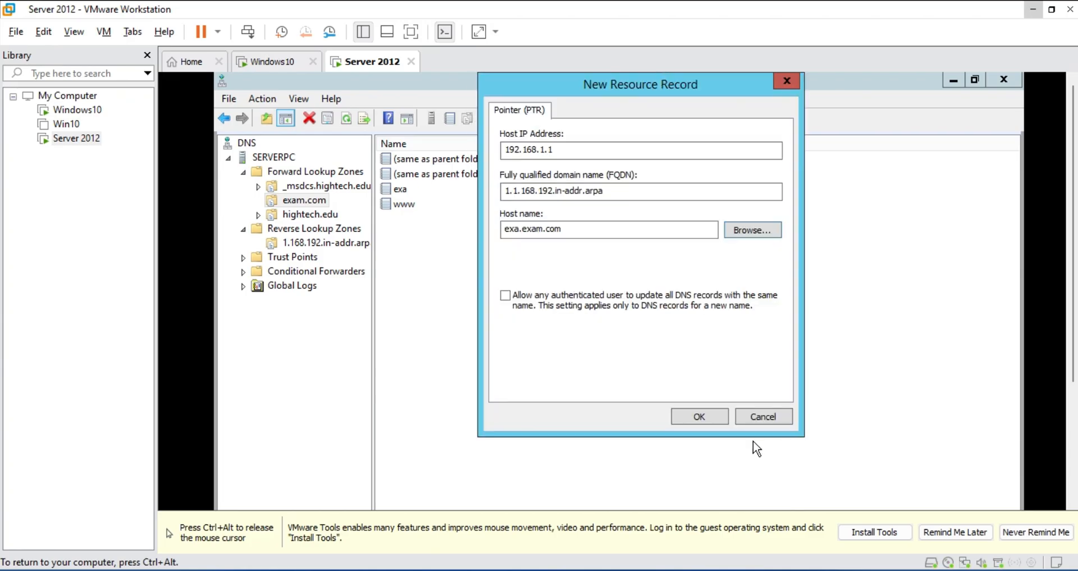
pyautogui.click(703, 415)
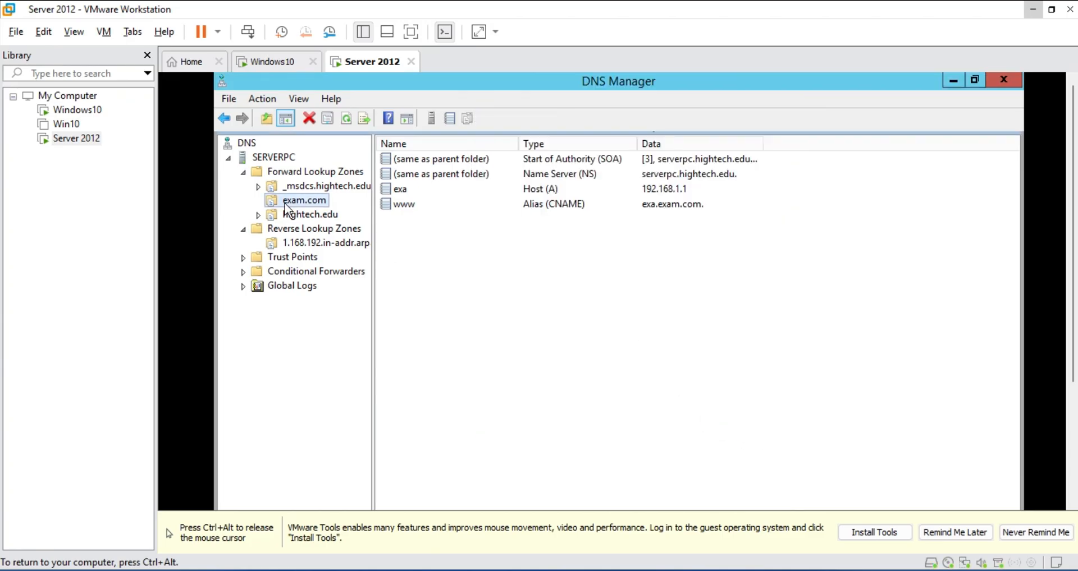
pyautogui.click(296, 247)
pyautogui.click(433, 194)
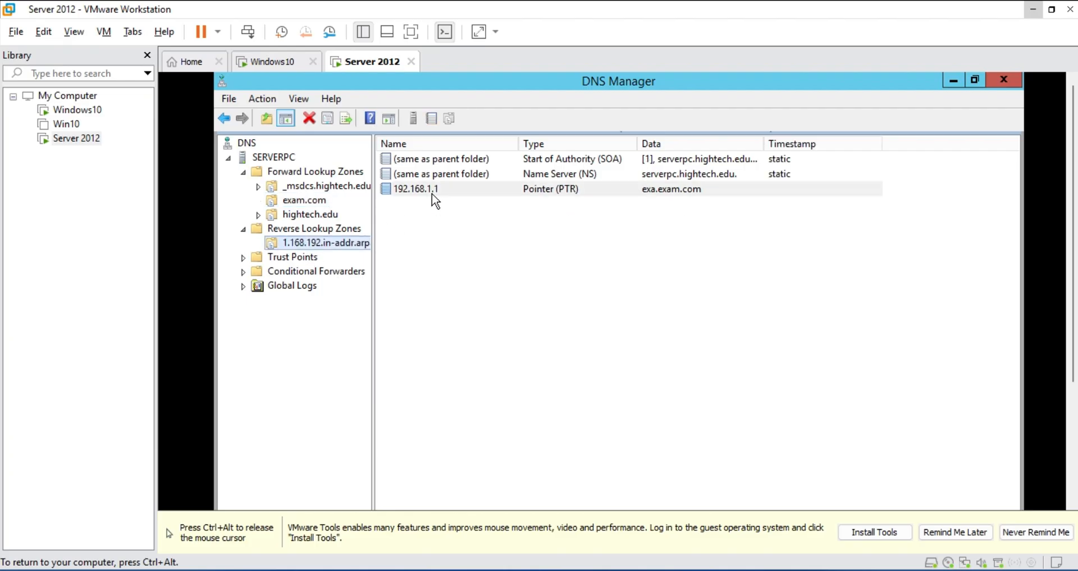